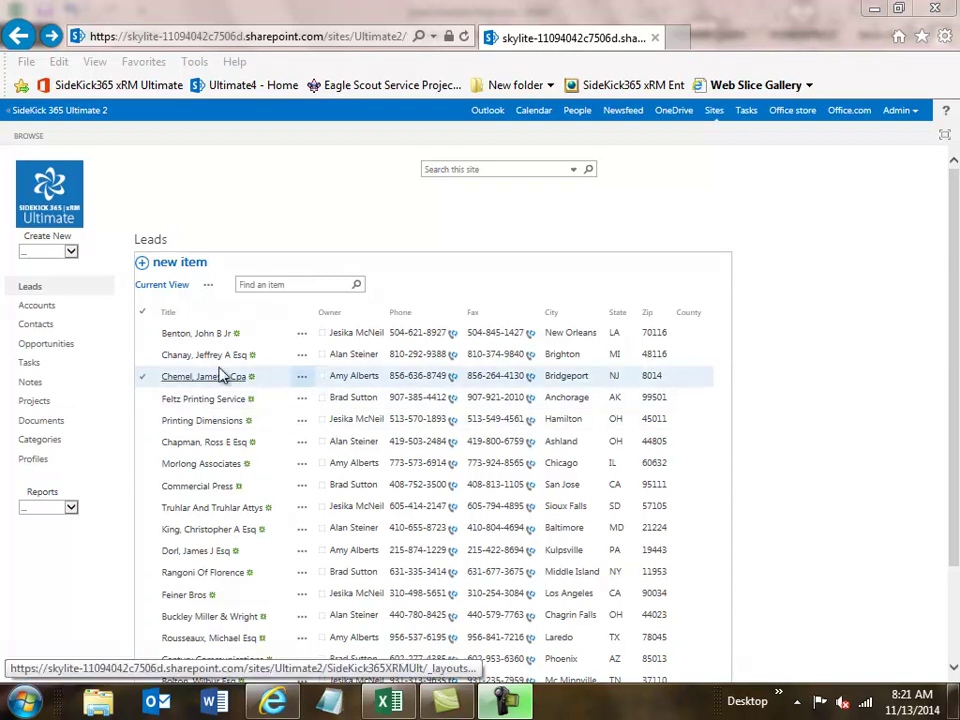
- Check the item options of the first lead in the list, and open its record to review the details
{"action": "left_click", "coordinate": [302, 336]}
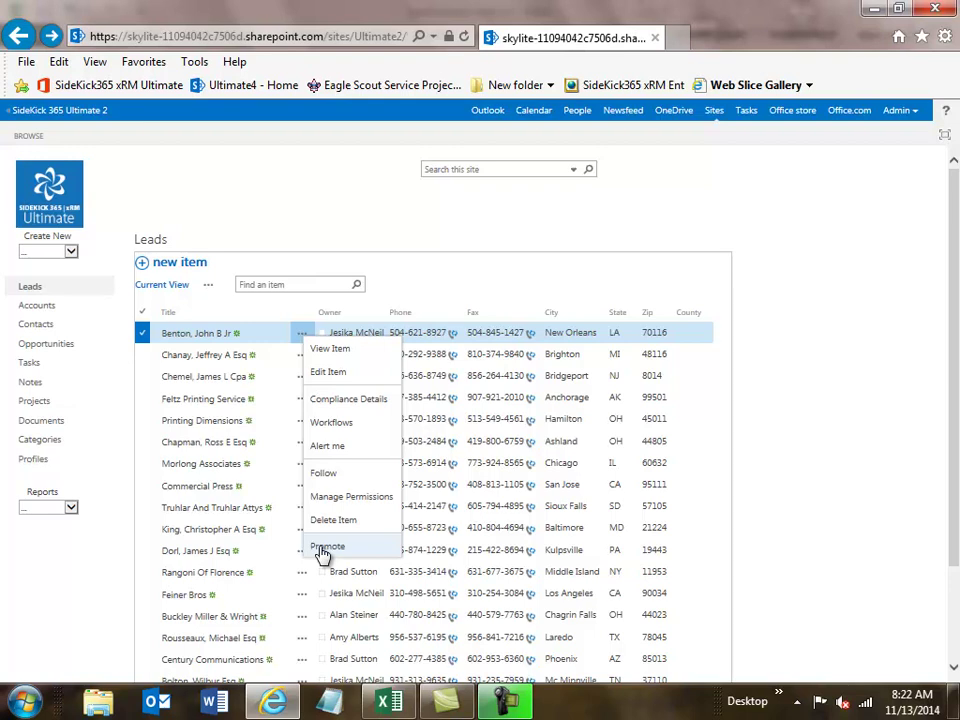
{"action": "left_click", "coordinate": [180, 340]}
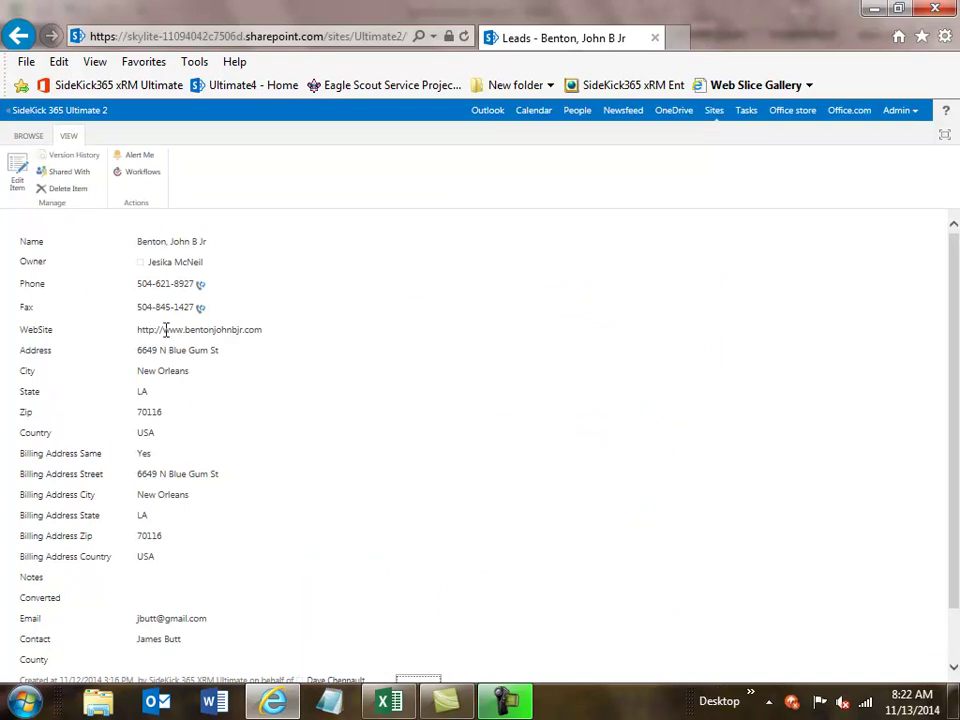
{"action": "scroll", "coordinate": [167, 330], "scroll_direction": "down", "scroll_amount": 2}
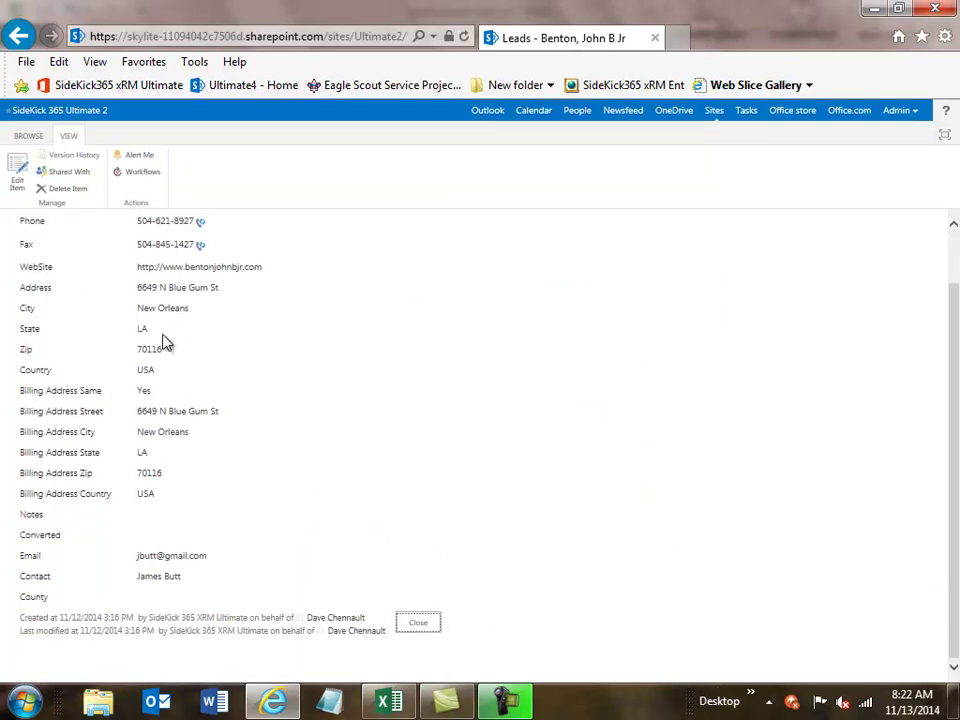
{"action": "scroll", "coordinate": [165, 340], "scroll_direction": "up", "scroll_amount": 2}
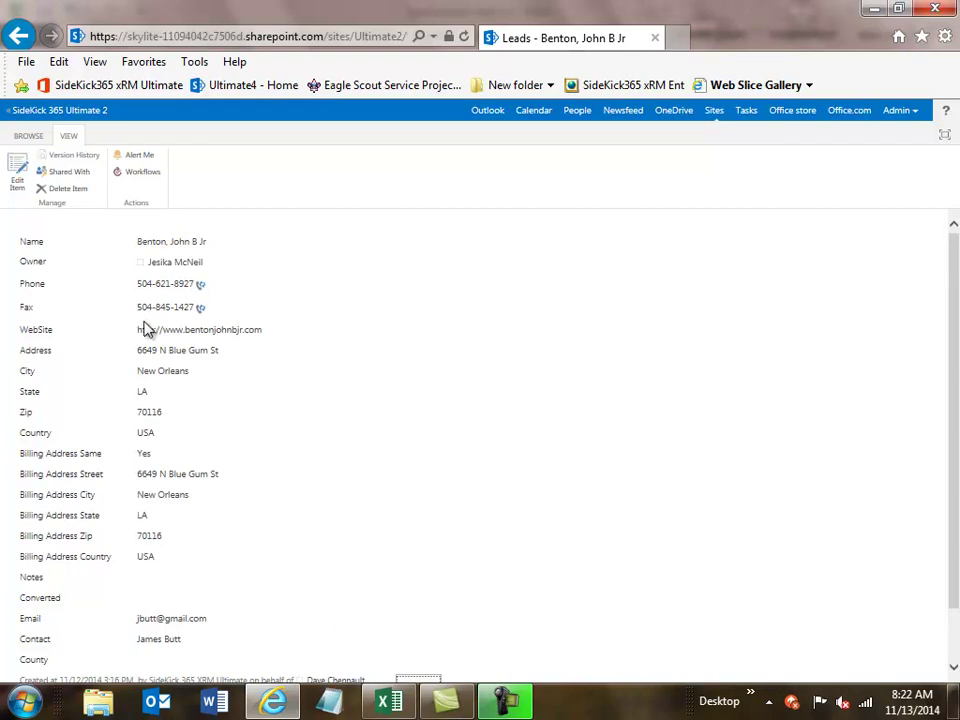
- Open the lead's edit form to review its editable fields, and return to the Leads list without saving
{"action": "left_click", "coordinate": [19, 174]}
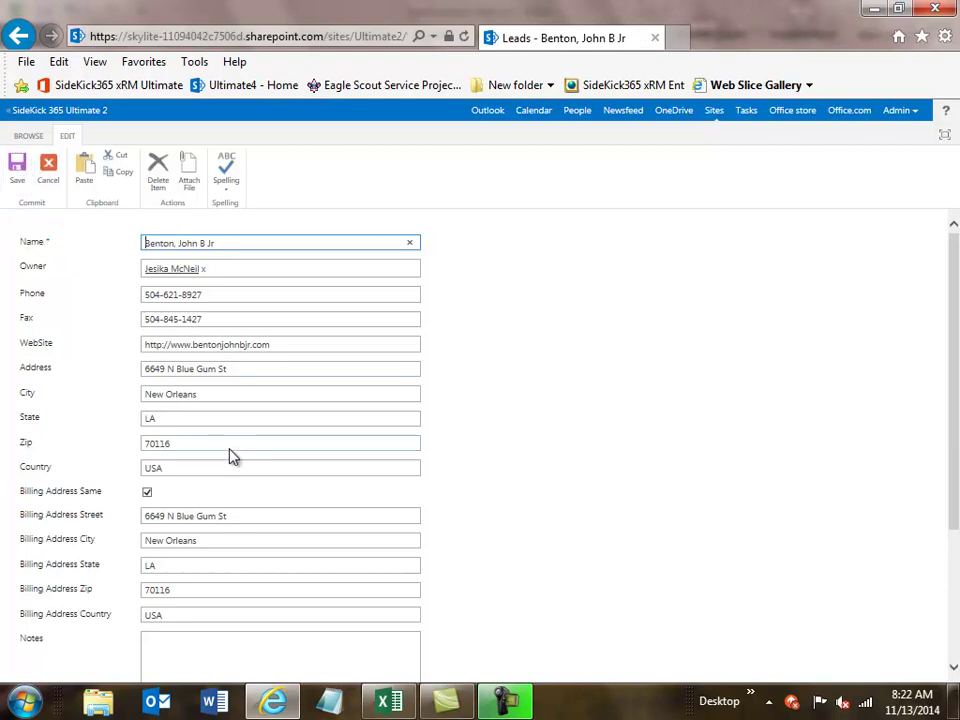
{"action": "scroll", "coordinate": [229, 470], "scroll_direction": "down", "scroll_amount": 1}
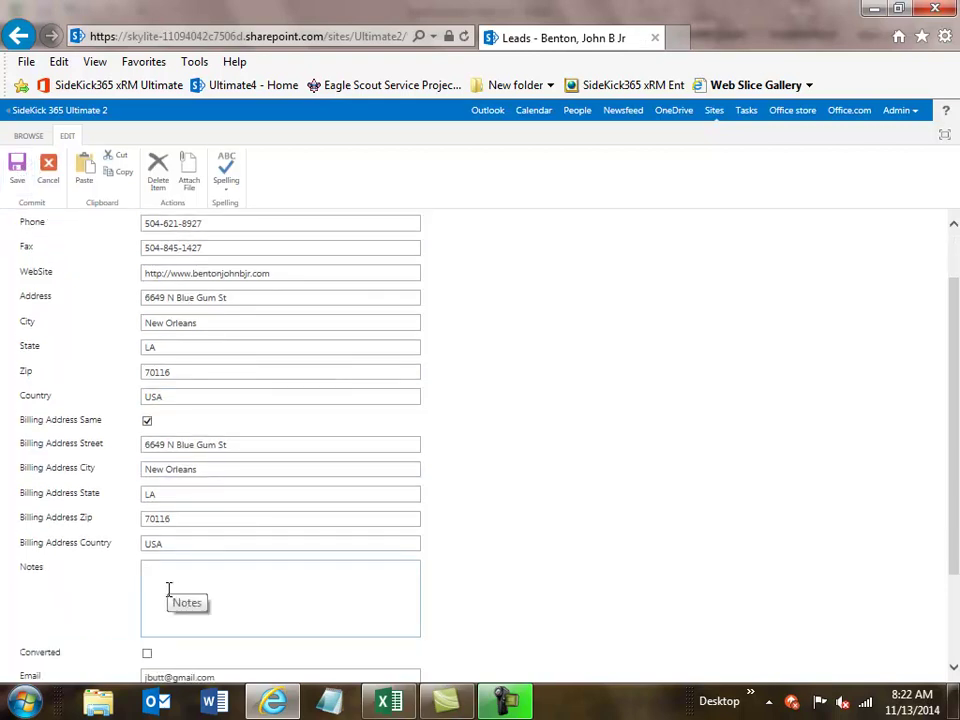
{"action": "left_click", "coordinate": [18, 36]}
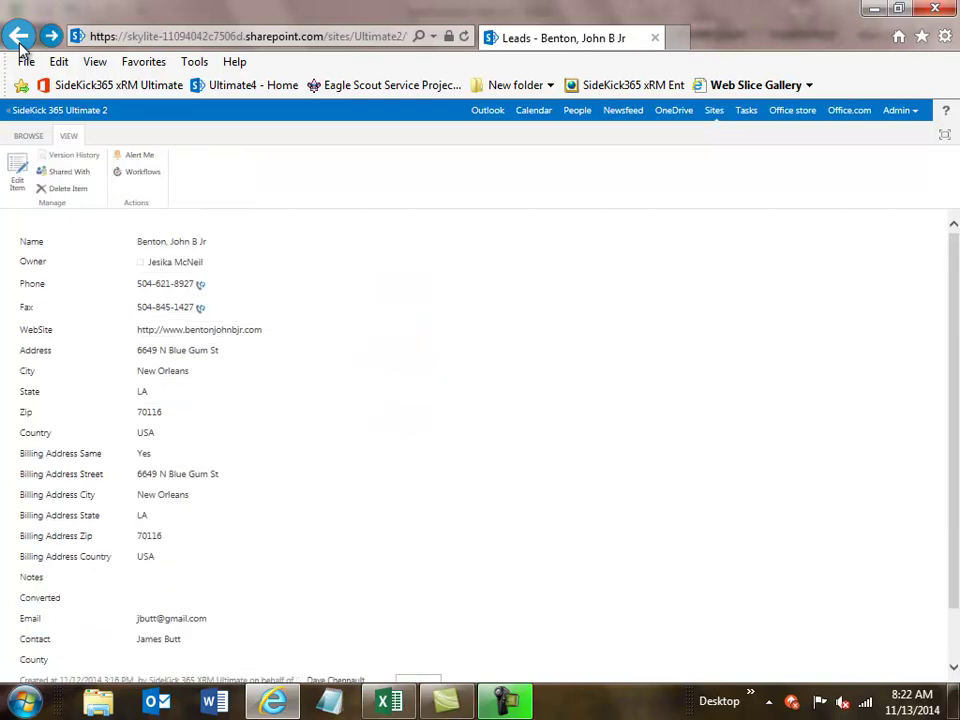
{"action": "left_click", "coordinate": [19, 38]}
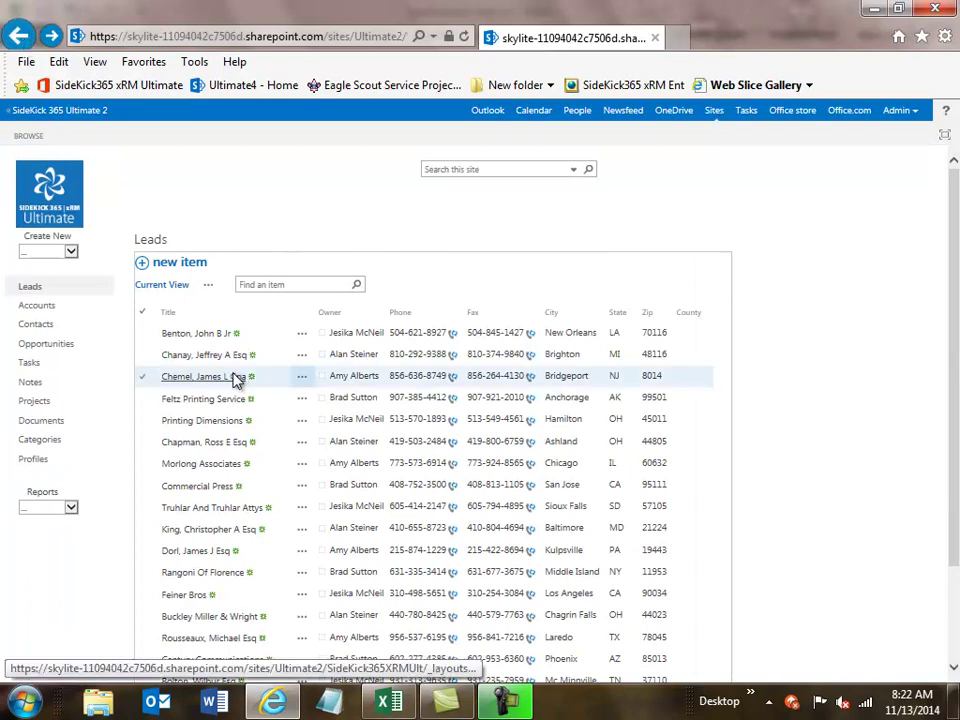
- Switch to Excel and examine the columns of Lead Sample Data.csv across to the e-mail addresses in column S
{"action": "left_click", "coordinate": [389, 702]}
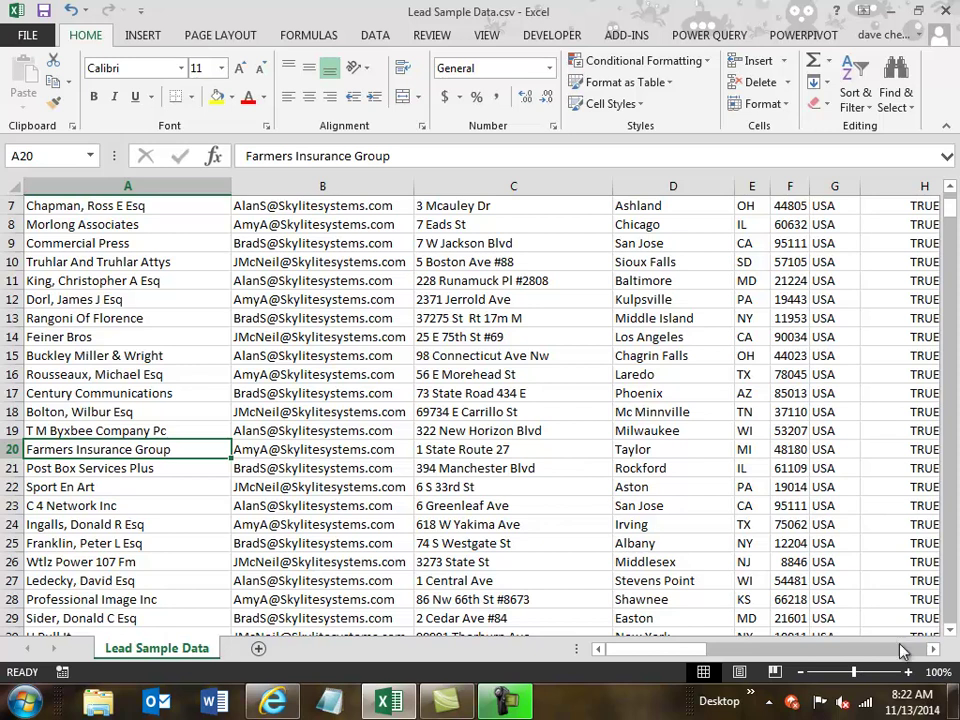
{"action": "left_click", "coordinate": [932, 649]}
{"action": "left_click", "coordinate": [932, 649]}
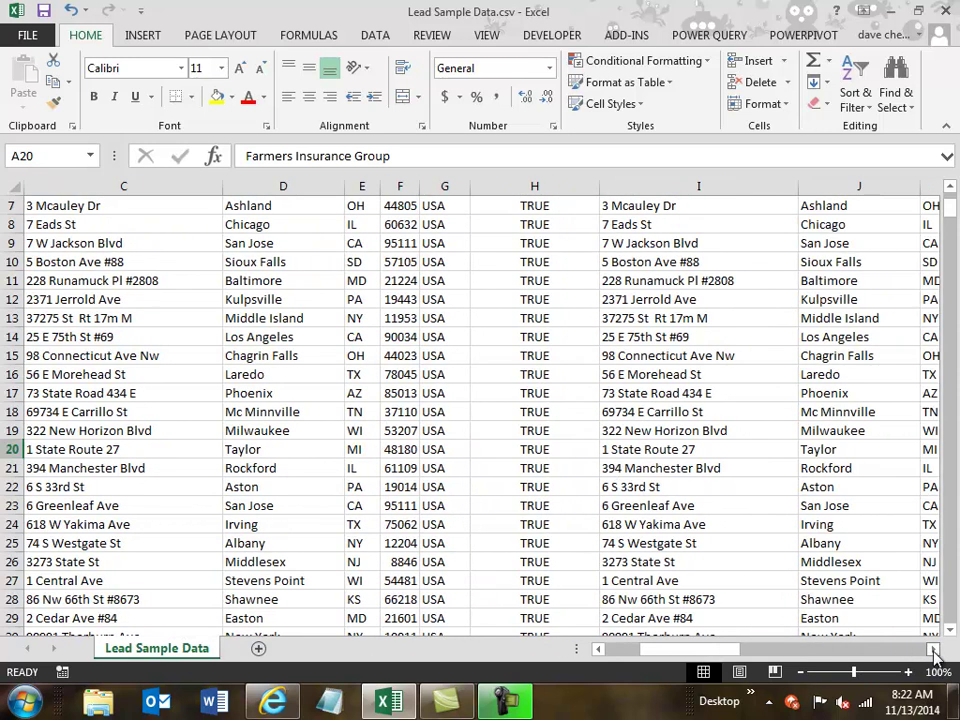
{"action": "left_click", "coordinate": [932, 649]}
{"action": "left_click", "coordinate": [932, 649]}
{"action": "left_click", "coordinate": [932, 649]}
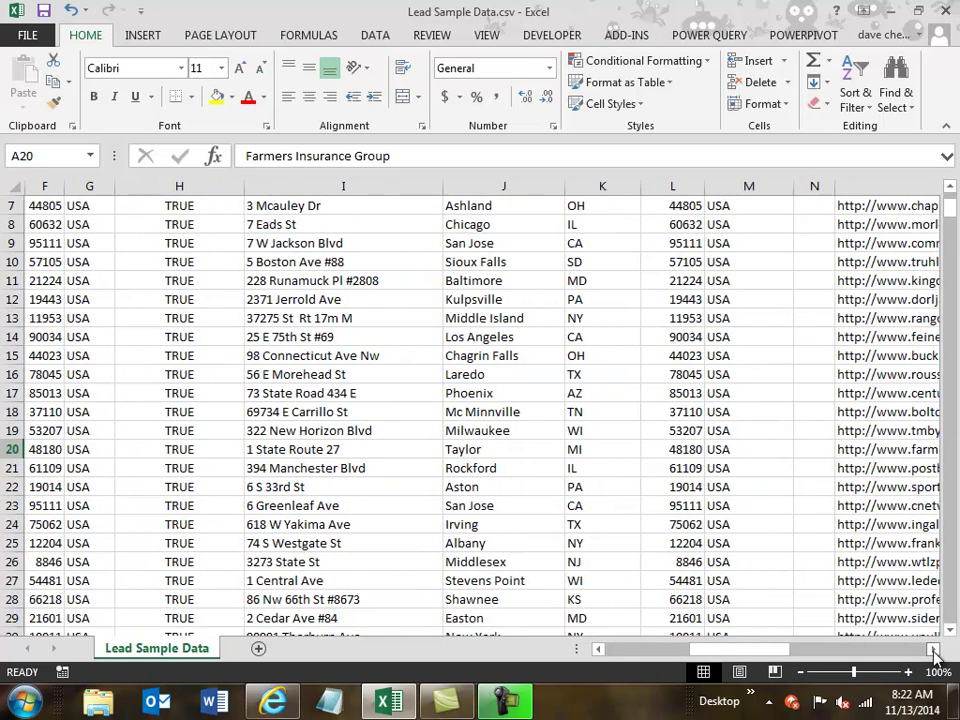
{"action": "left_click", "coordinate": [932, 649]}
{"action": "left_click", "coordinate": [932, 649]}
{"action": "left_click", "coordinate": [932, 649]}
{"action": "left_click", "coordinate": [932, 649]}
{"action": "left_click", "coordinate": [932, 649]}
{"action": "left_click", "coordinate": [932, 649]}
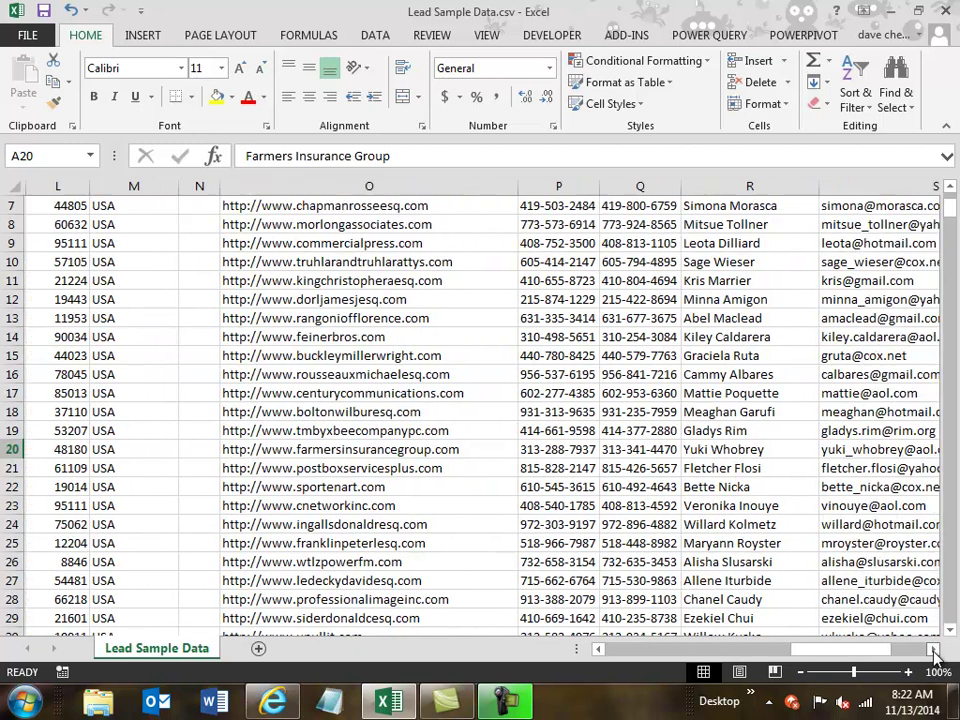
{"action": "left_click", "coordinate": [932, 649]}
{"action": "left_click", "coordinate": [932, 649]}
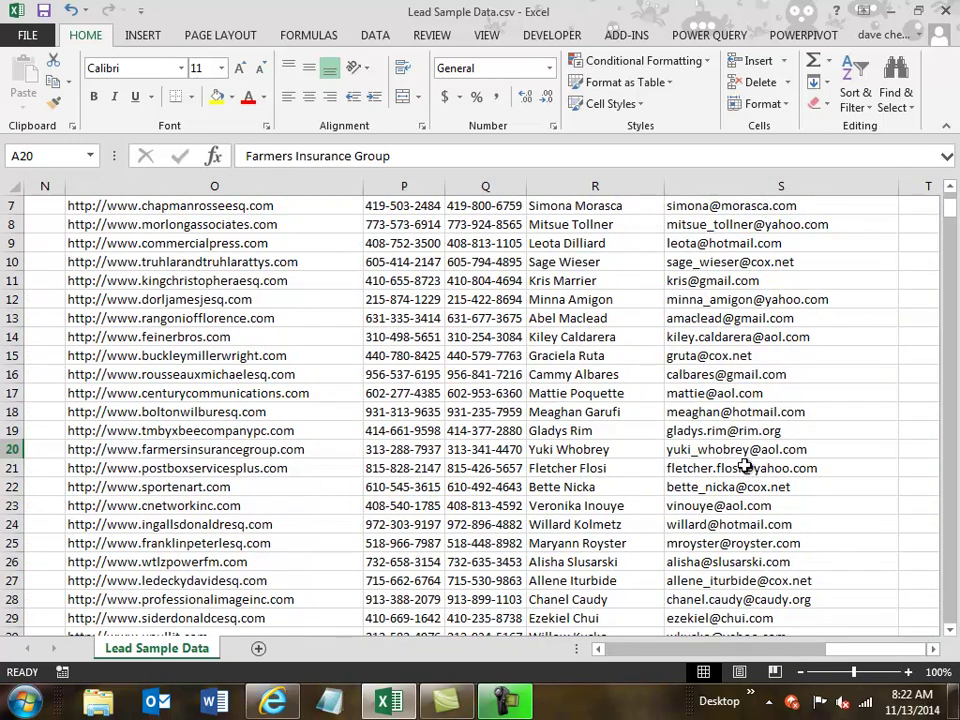
- Copy the lead rows in range A20:S60, starting with Farmers Insurance Group
{"action": "key", "text": "shift+space"}
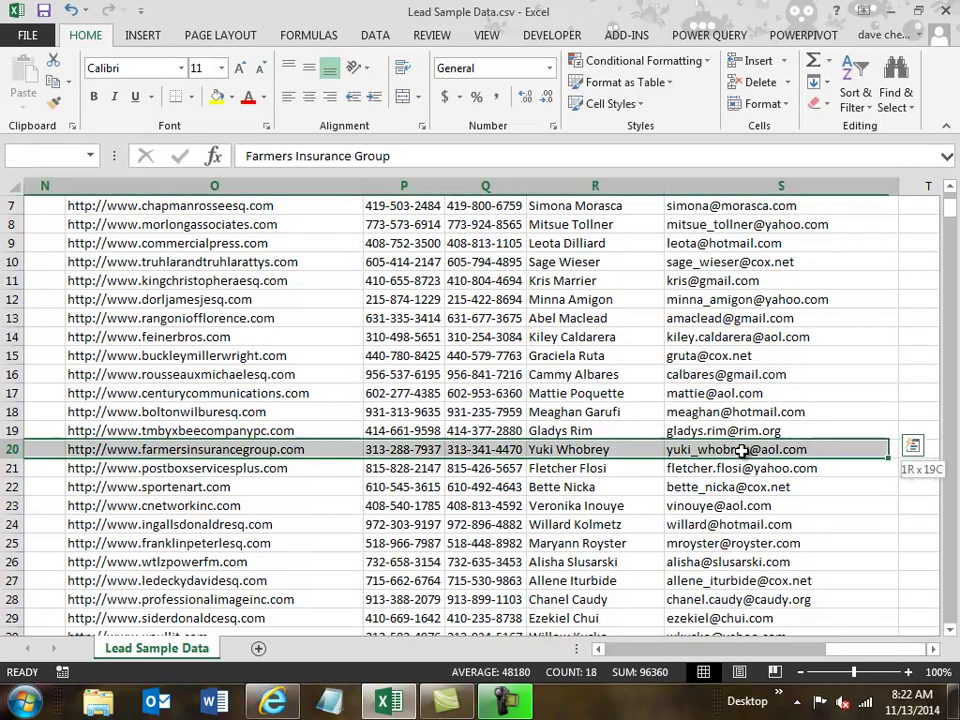
{"action": "scroll", "coordinate": [741, 451], "scroll_direction": "down", "scroll_amount": 6}
{"action": "scroll", "coordinate": [741, 451], "scroll_direction": "down", "scroll_amount": 3}
{"action": "scroll", "coordinate": [741, 451], "scroll_direction": "down", "scroll_amount": 1}
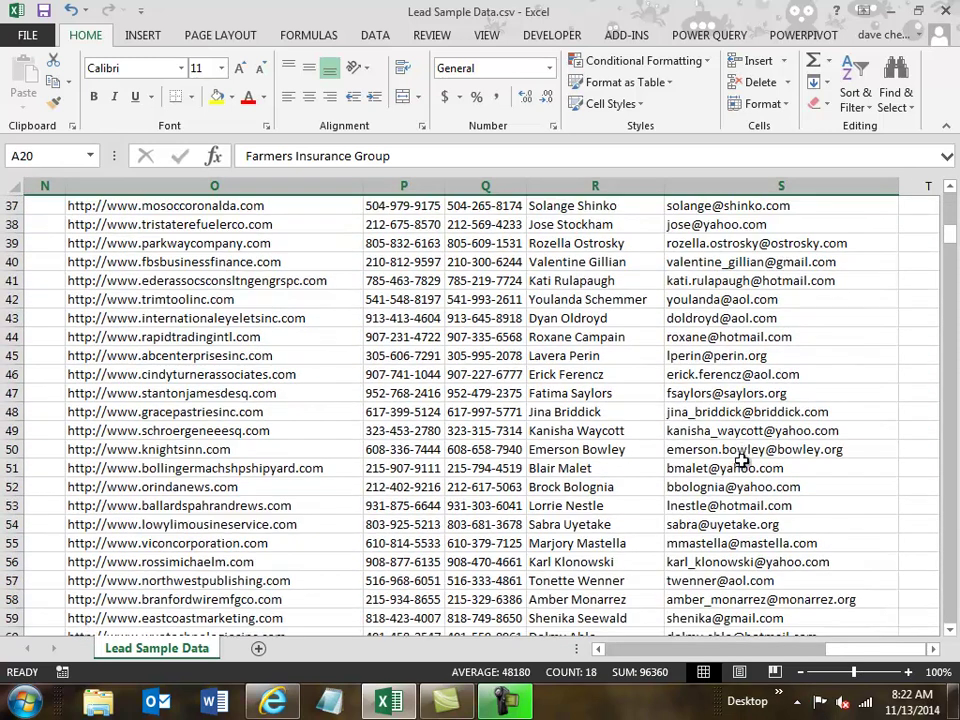
{"action": "left_click", "coordinate": [729, 632], "text": "shift"}
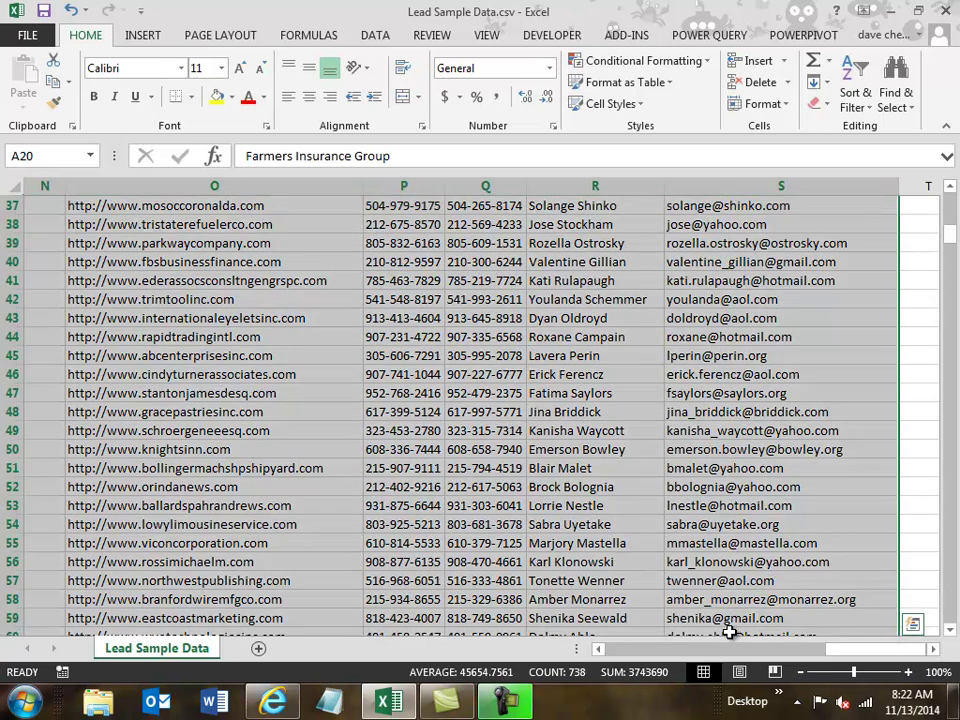
{"action": "key", "text": "ctrl+c"}
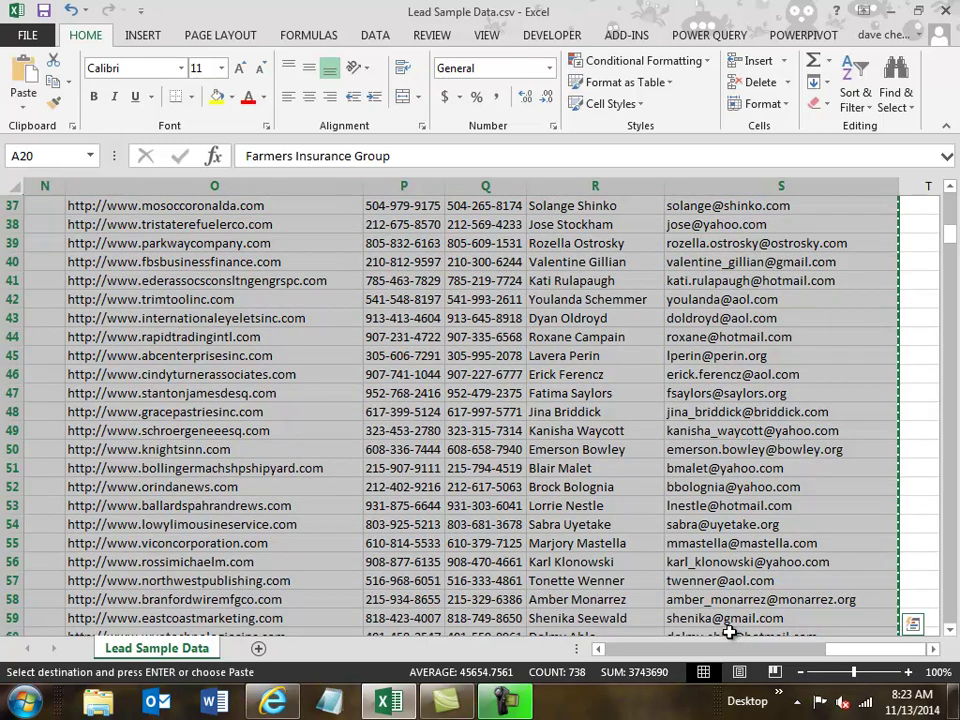
- Switch to the SharePoint site in Internet Explorer and show the Leads list in the Import Grid view
{"action": "left_click", "coordinate": [273, 702]}
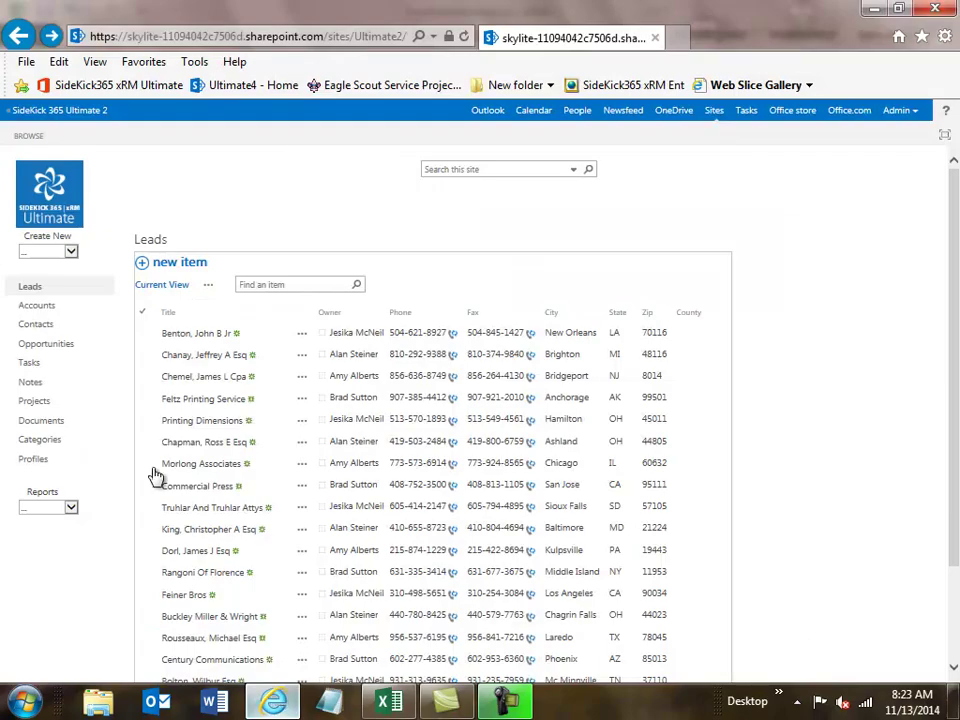
{"action": "left_click", "coordinate": [208, 285]}
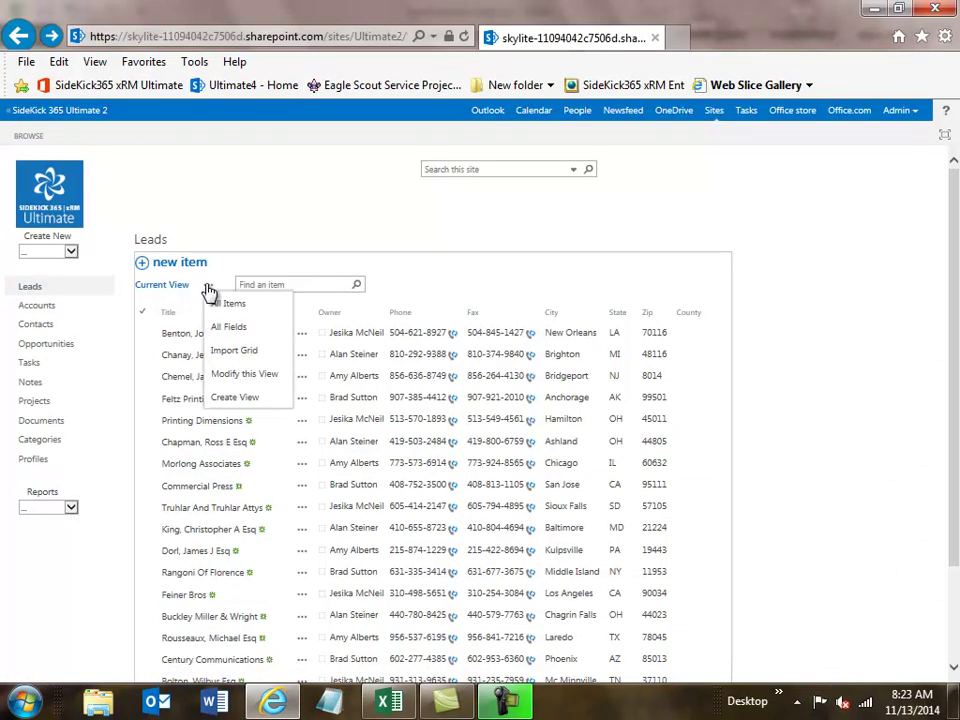
{"action": "left_click", "coordinate": [225, 355]}
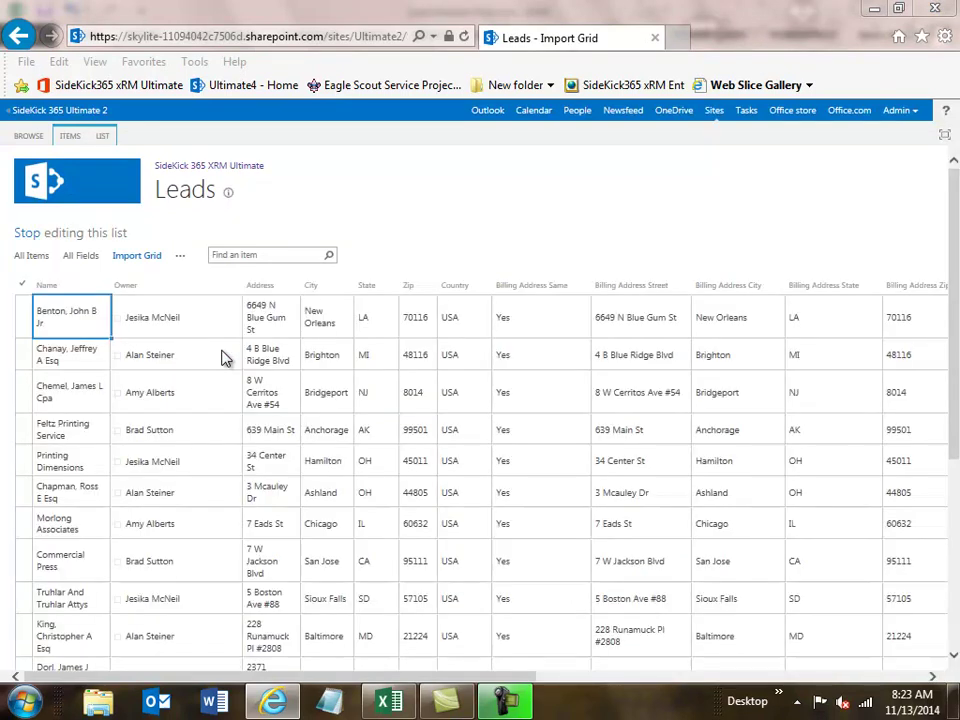
- Look at the view types offered for creating a new Leads view, and return to the Import Grid
{"action": "left_click", "coordinate": [183, 259]}
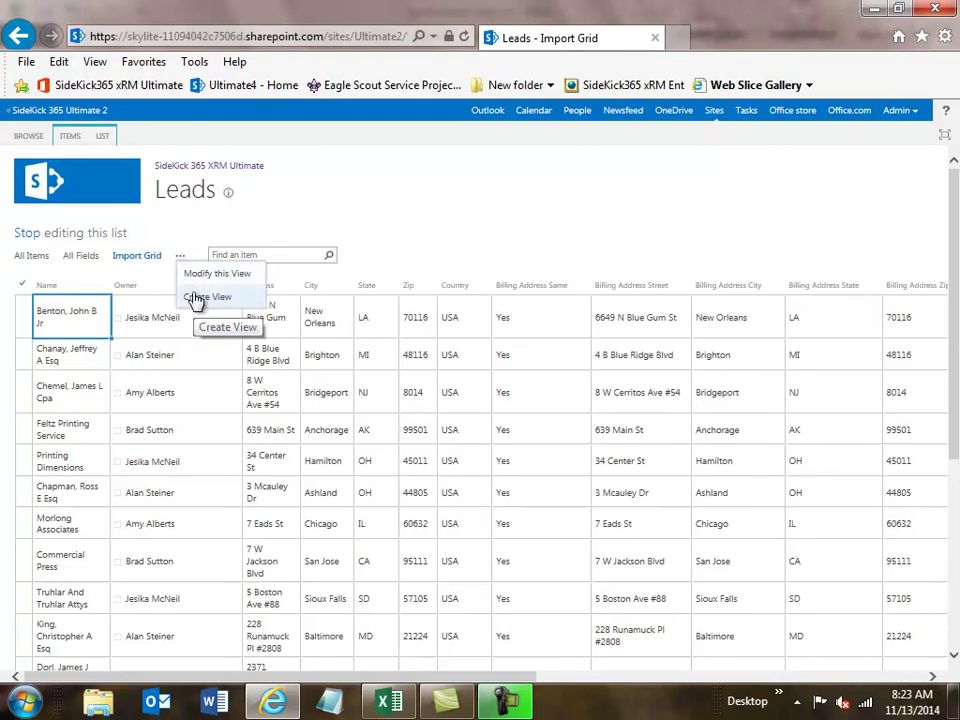
{"action": "left_click", "coordinate": [195, 299]}
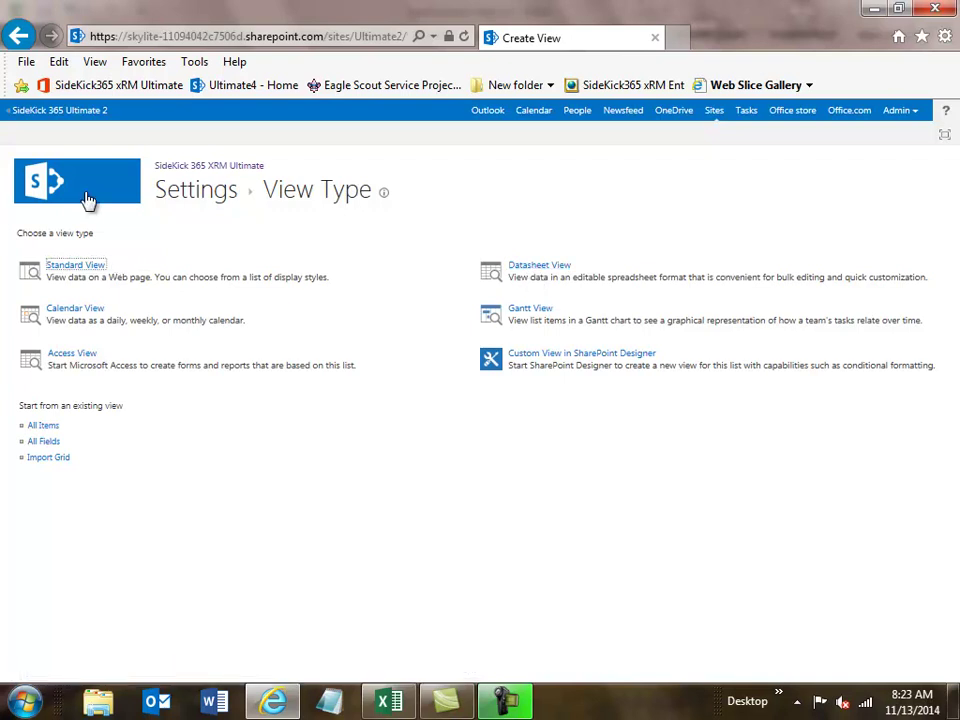
{"action": "left_click", "coordinate": [17, 37]}
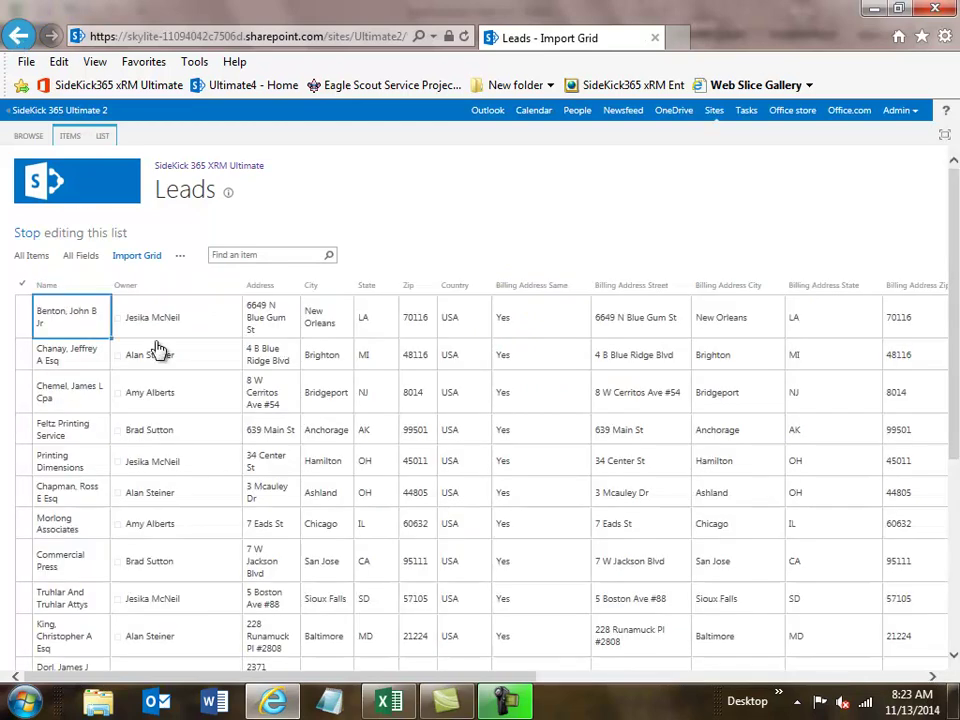
- Paste the copied leads into the empty row at the end of the grid, allowing the webpage access to the clipboard
{"action": "left_click_drag", "start_coordinate": [952, 438], "coordinate": [952, 636]}
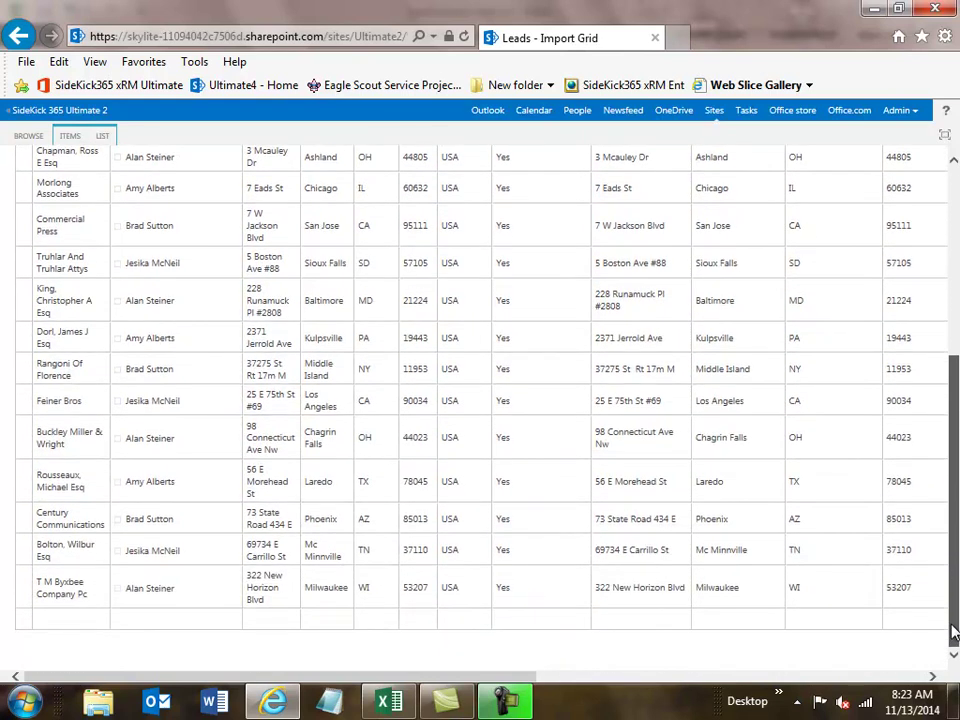
{"action": "left_click", "coordinate": [79, 624]}
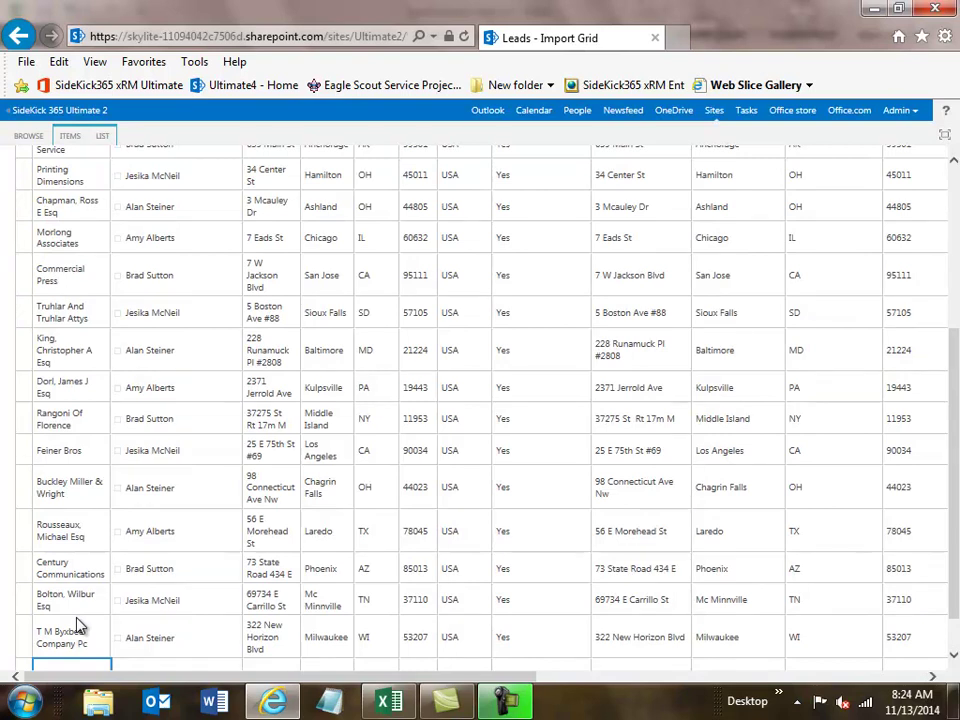
{"action": "left_click", "coordinate": [953, 656]}
{"action": "left_click", "coordinate": [45, 585]}
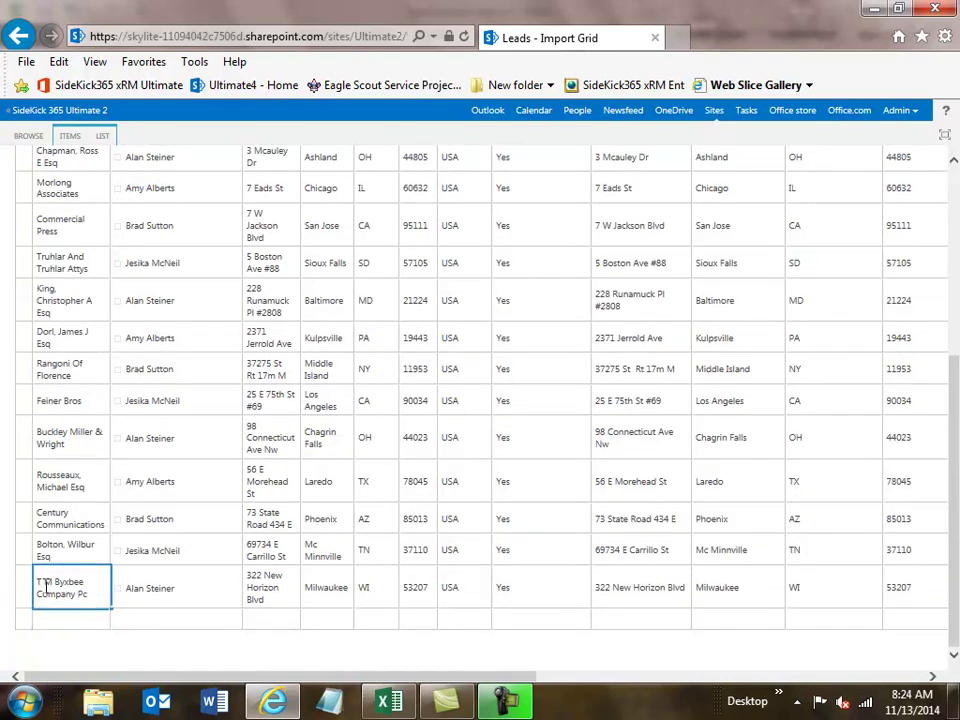
{"action": "key", "text": "Down"}
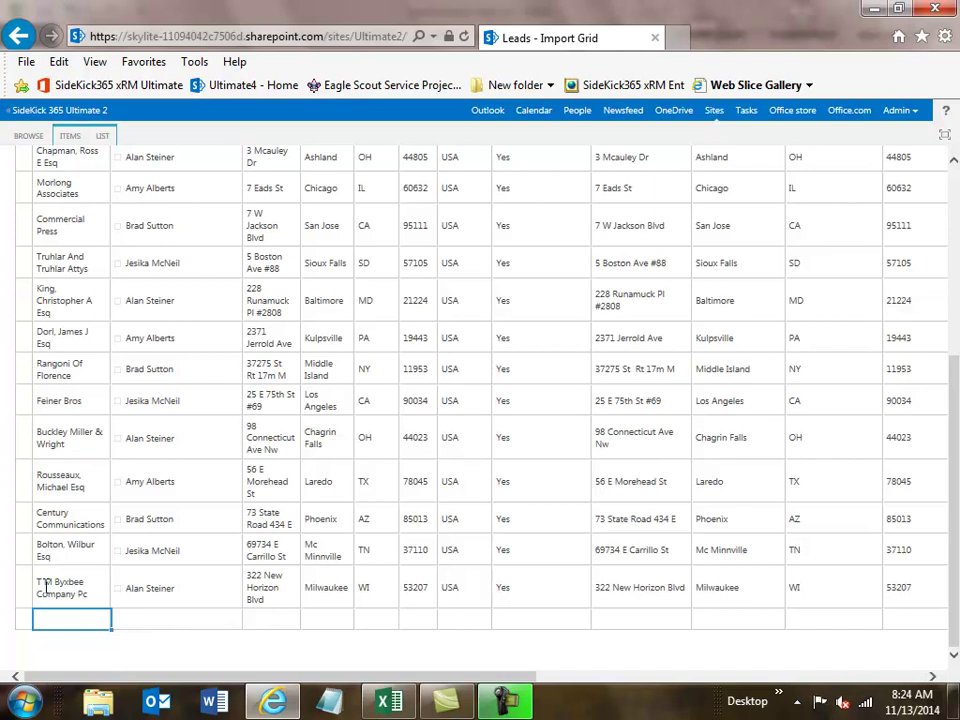
{"action": "key", "text": "ctrl+v"}
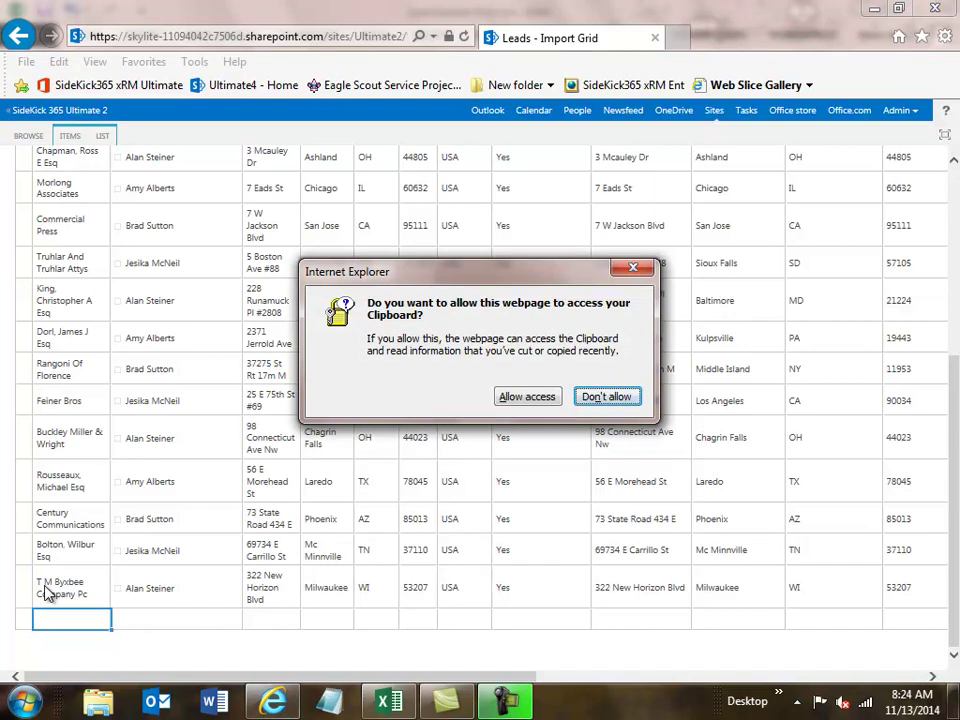
{"action": "left_click", "coordinate": [527, 397]}
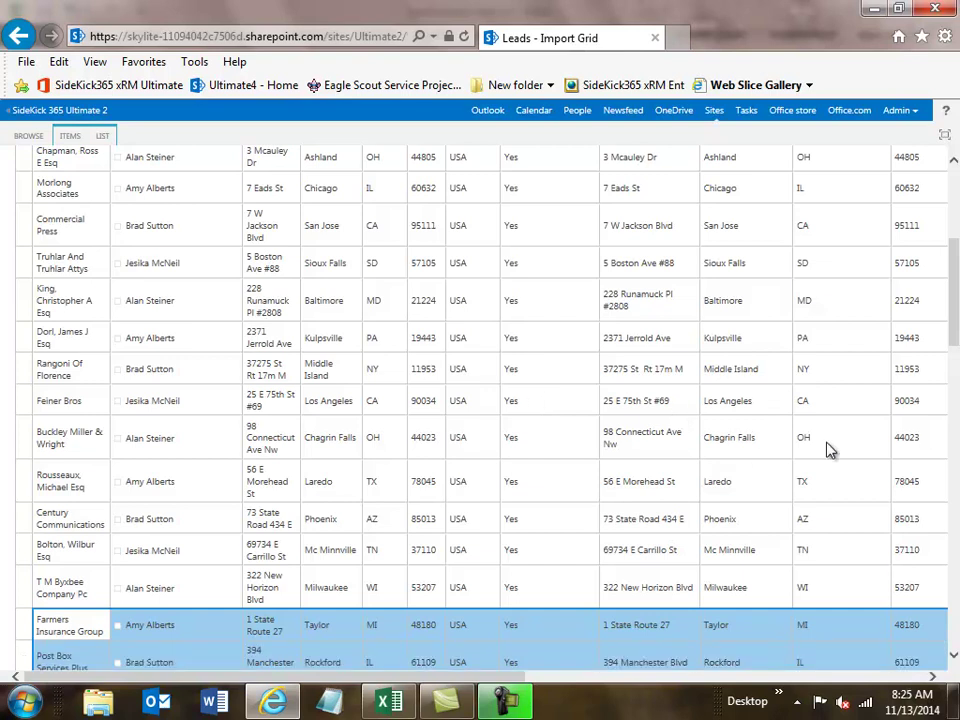
- Review the pasted leads and their owners down to the last row, and return to the start of the grid
{"action": "left_click", "coordinate": [954, 659]}
{"action": "left_click", "coordinate": [954, 659]}
{"action": "left_click", "coordinate": [954, 659]}
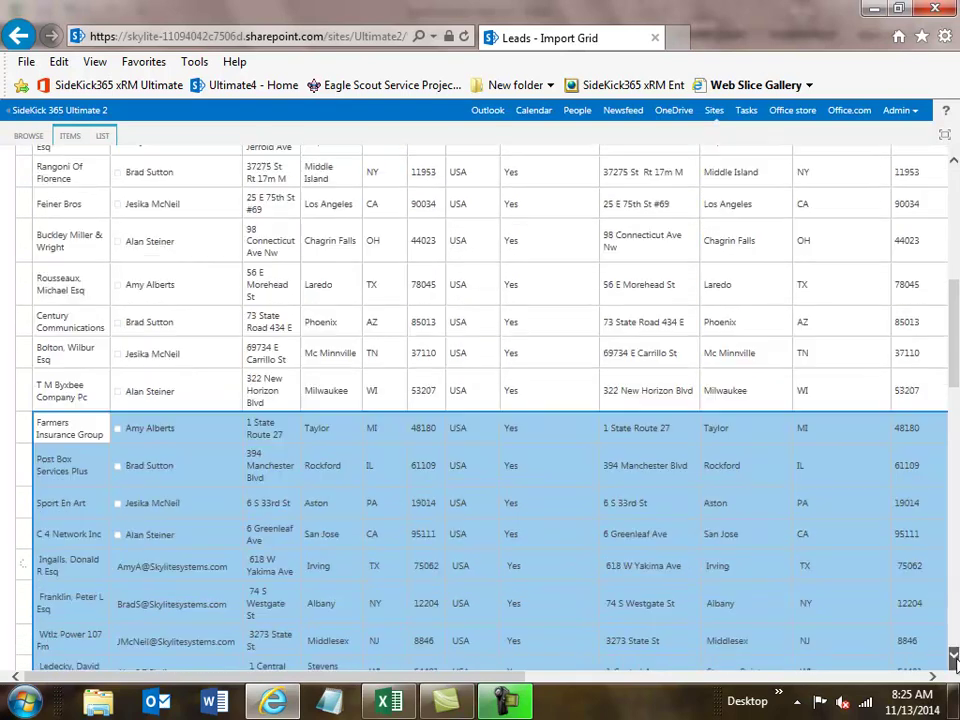
{"action": "left_click", "coordinate": [954, 659]}
{"action": "left_click", "coordinate": [954, 659]}
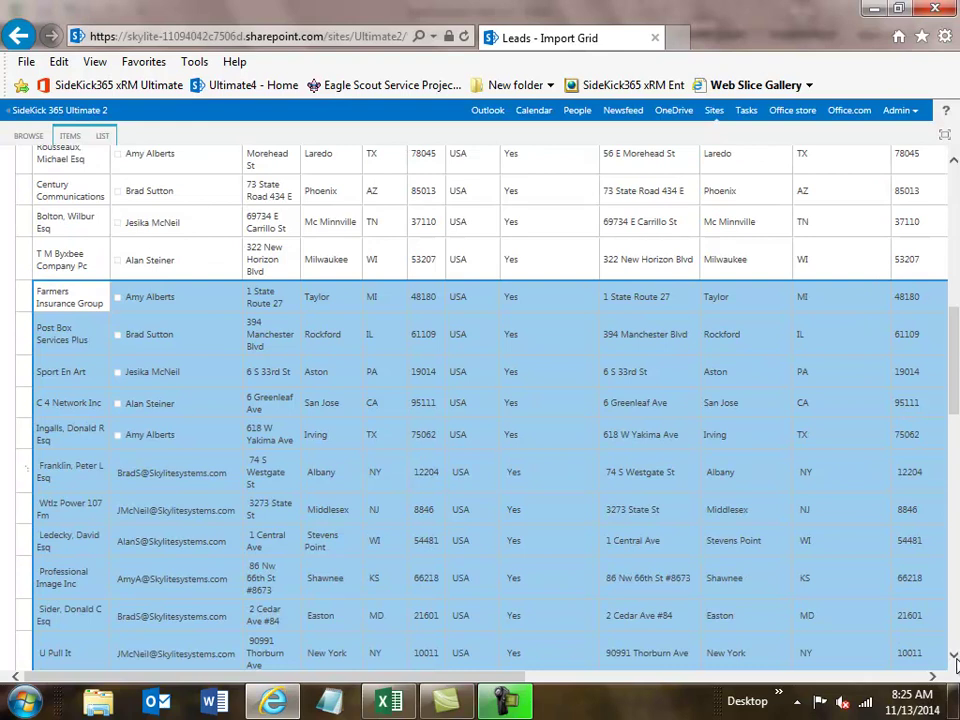
{"action": "left_click", "coordinate": [954, 659]}
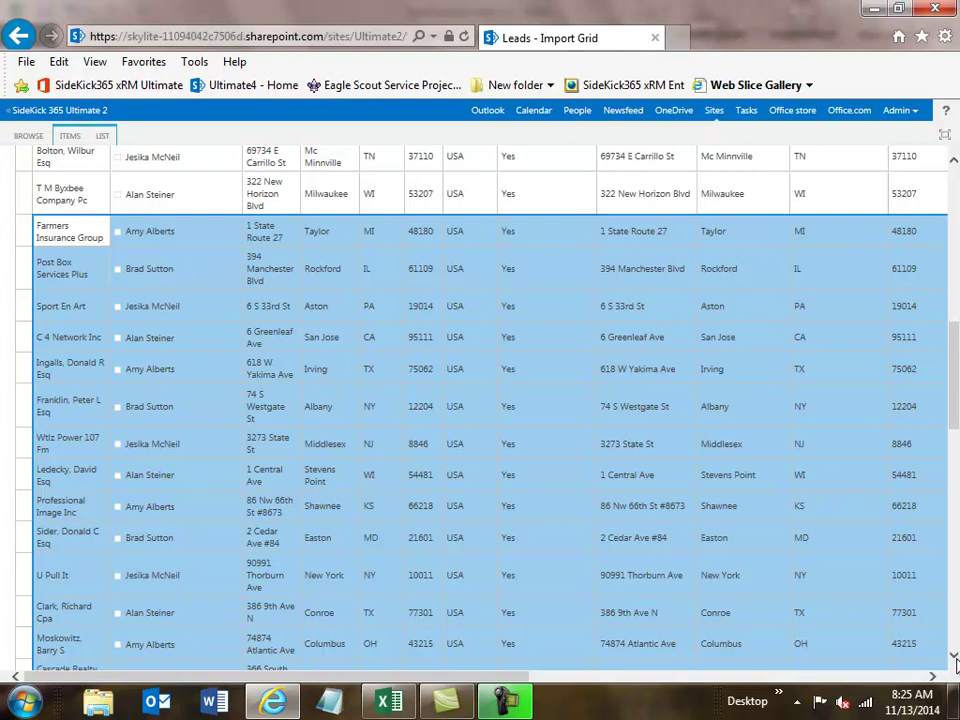
{"action": "scroll", "coordinate": [955, 663], "scroll_direction": "down", "scroll_amount": 15}
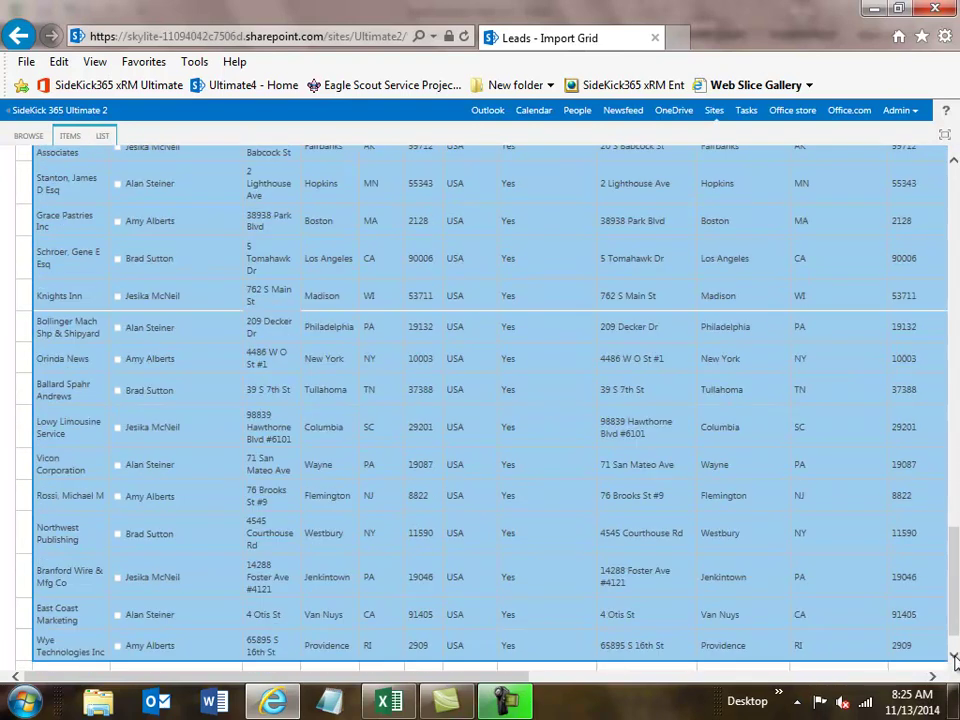
{"action": "scroll", "coordinate": [955, 663], "scroll_direction": "down", "scroll_amount": 1}
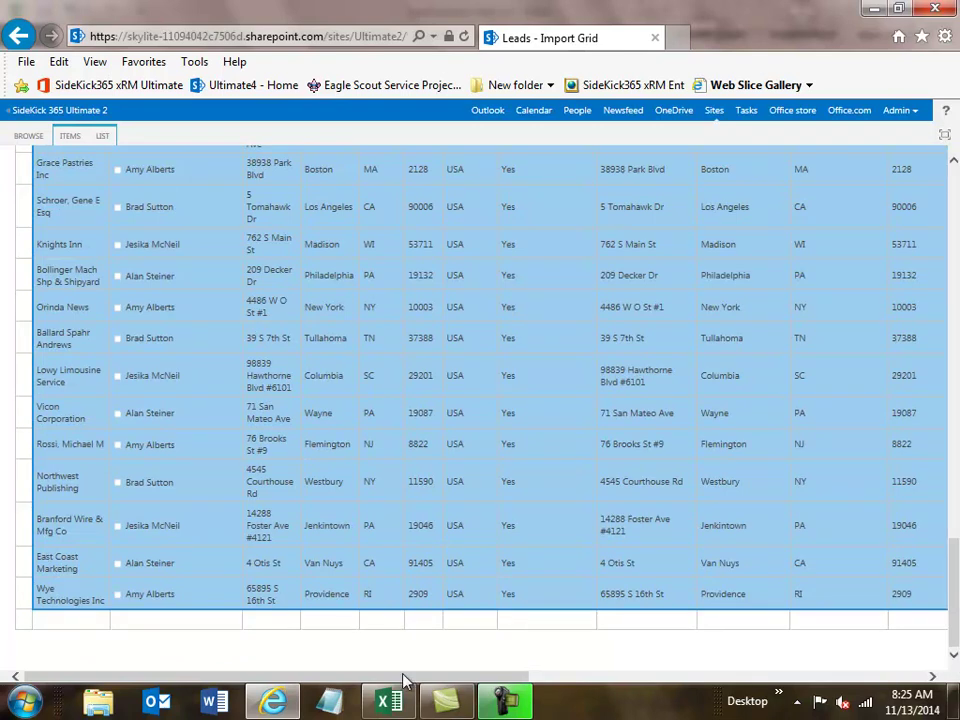
{"action": "scroll", "coordinate": [225, 607], "scroll_direction": "up", "scroll_amount": 10}
{"action": "left_click", "coordinate": [225, 607]}
{"action": "scroll", "coordinate": [225, 607], "scroll_direction": "up", "scroll_amount": 3}
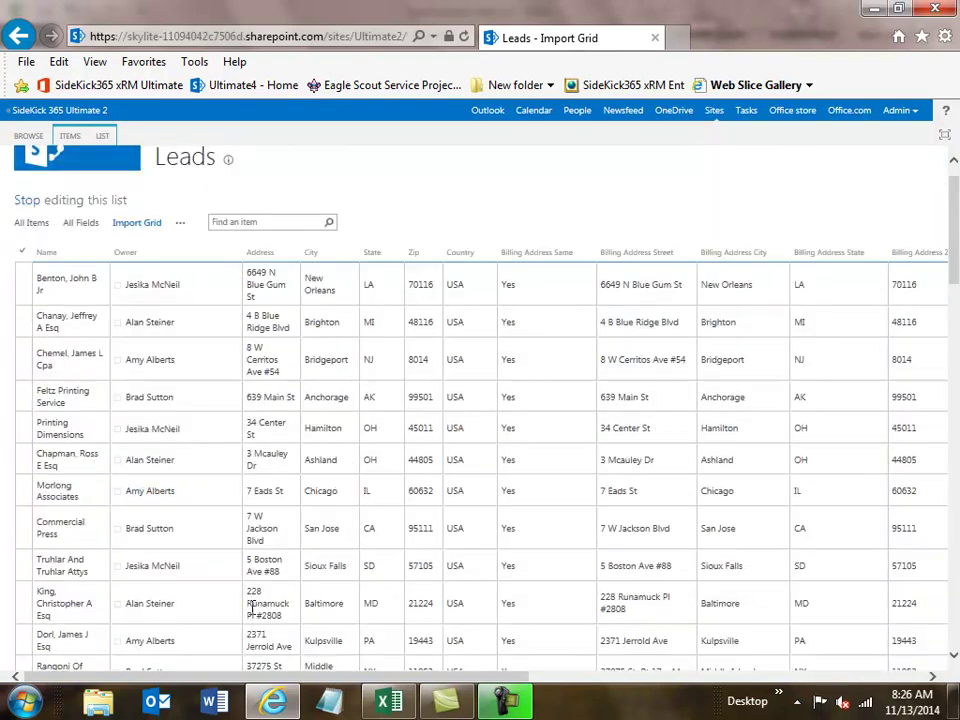
- Return to the SideKick 365 XRM Ultimate home page, open the Leads list and sort it by Title
{"action": "left_click", "coordinate": [62, 186]}
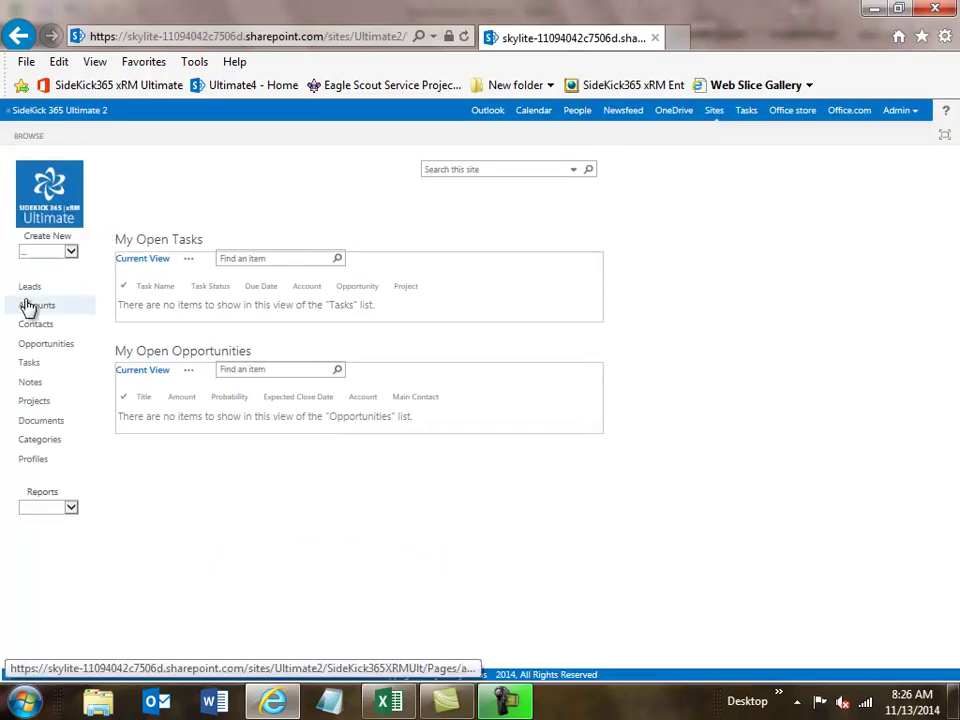
{"action": "left_click", "coordinate": [29, 288]}
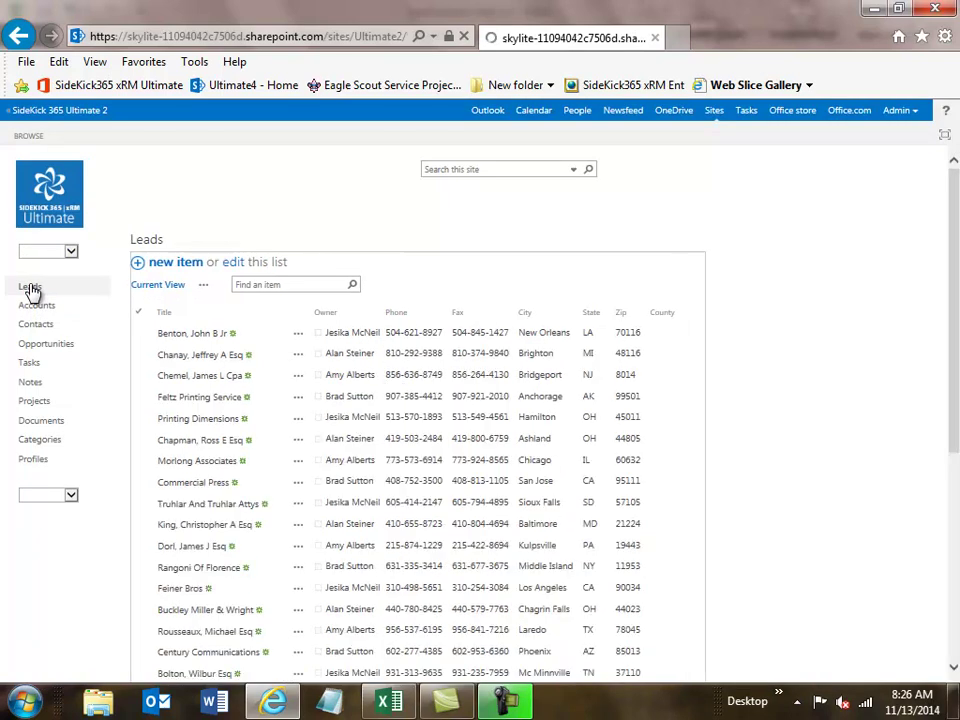
{"action": "left_click", "coordinate": [169, 316]}
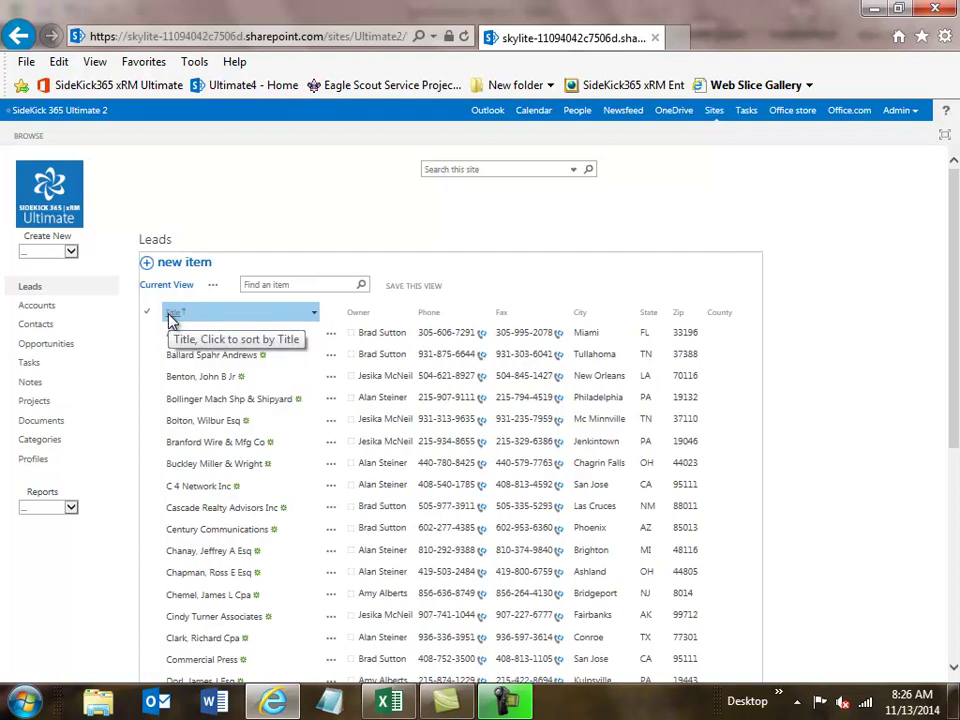
- Open the Farmers Insurance Group lead for editing, enter "new note" in its Notes field and save it
{"action": "scroll", "coordinate": [207, 413], "scroll_direction": "down", "scroll_amount": 2}
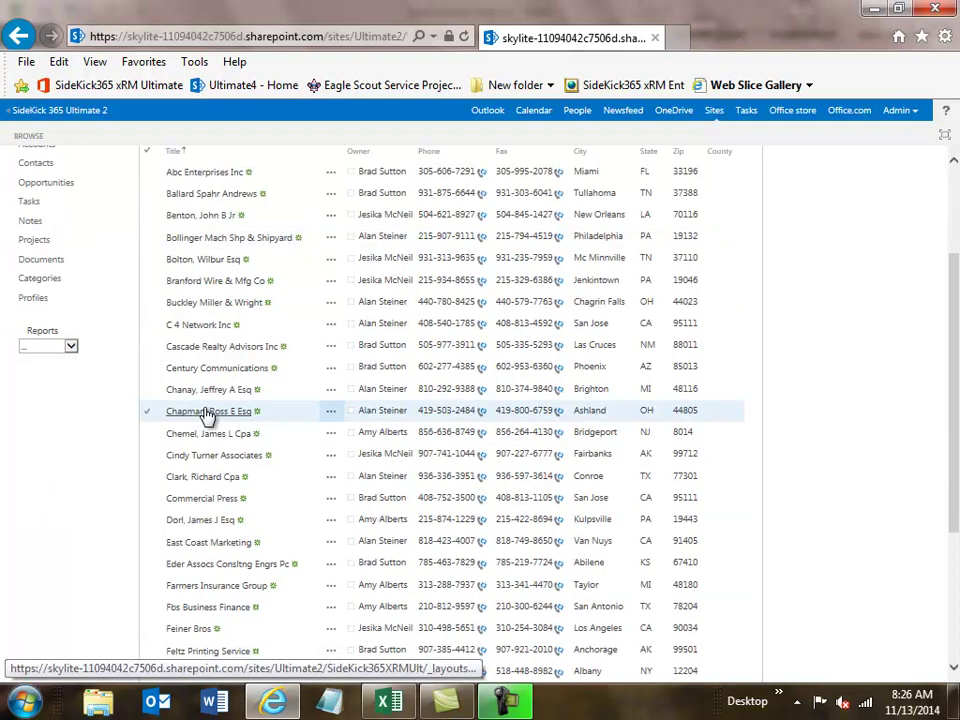
{"action": "left_click", "coordinate": [218, 590]}
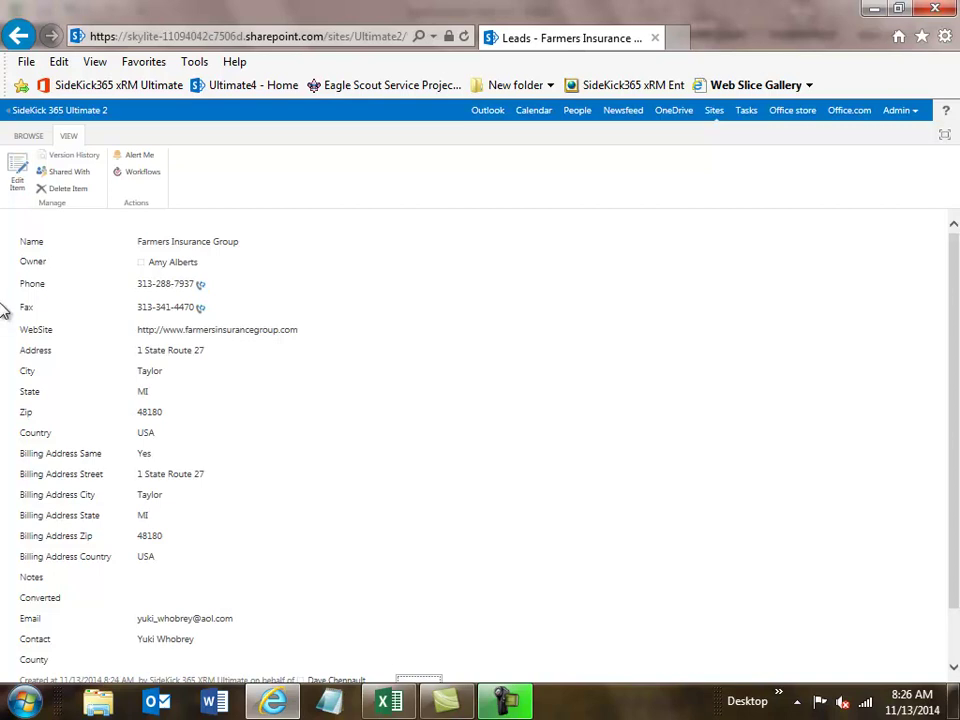
{"action": "left_click", "coordinate": [18, 172]}
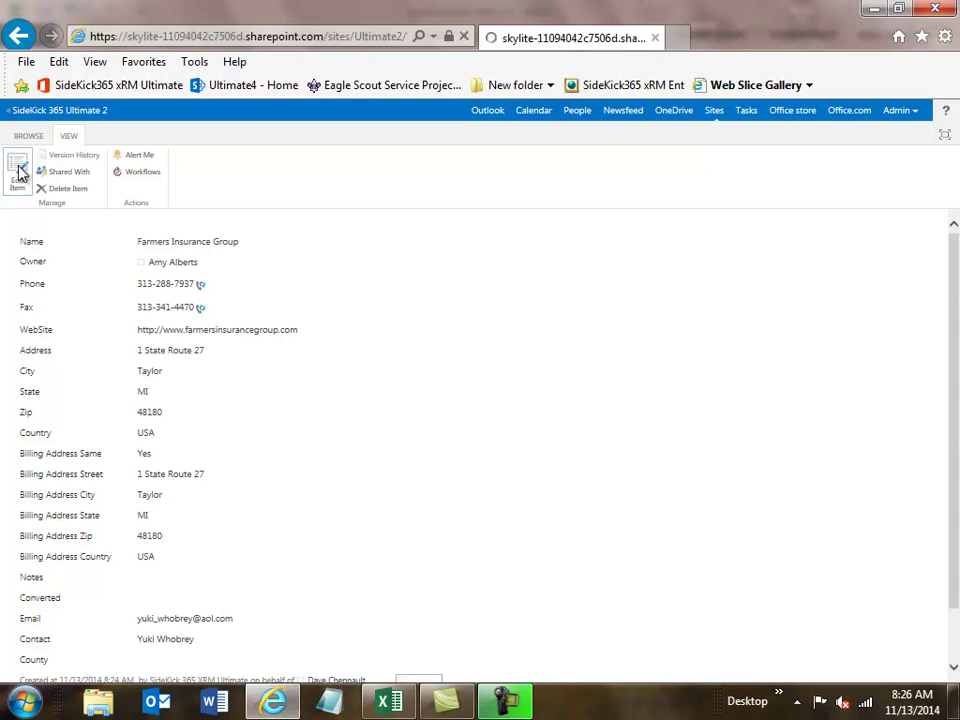
{"action": "left_click", "coordinate": [158, 647]}
{"action": "type", "text": "new note"}
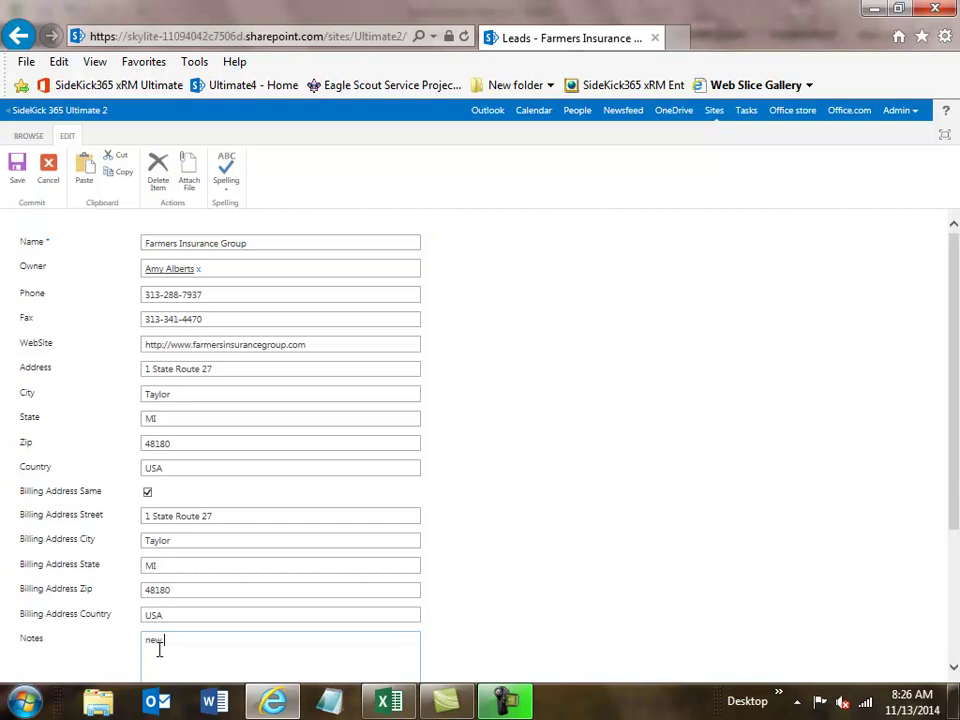
{"action": "scroll", "coordinate": [158, 650], "scroll_direction": "down", "scroll_amount": 2}
{"action": "scroll", "coordinate": [158, 650], "scroll_direction": "up", "scroll_amount": 2}
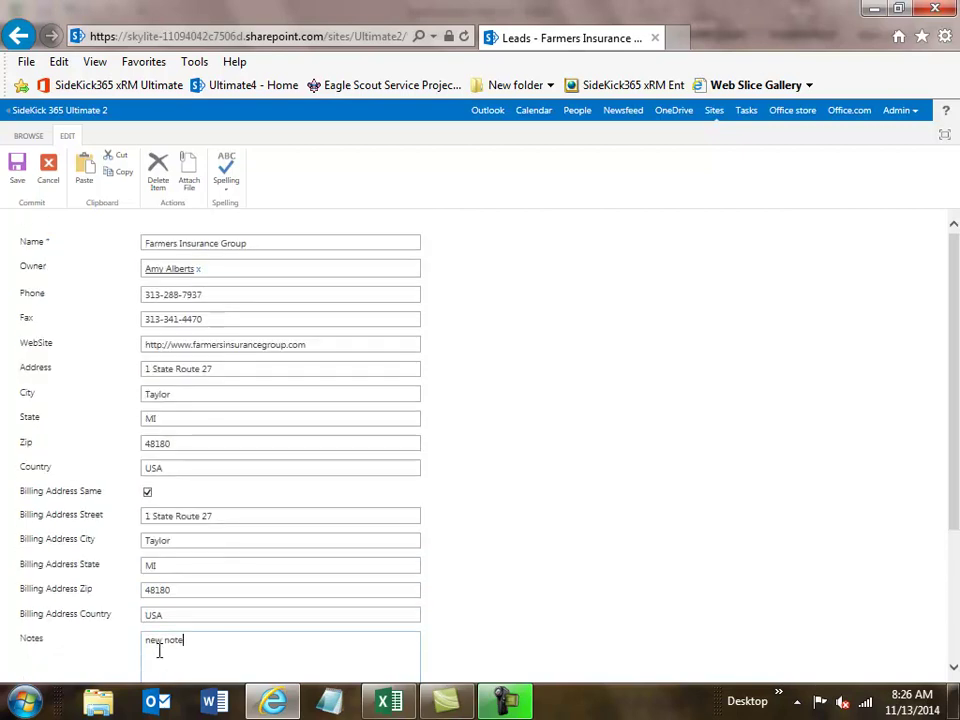
{"action": "left_click", "coordinate": [19, 168]}
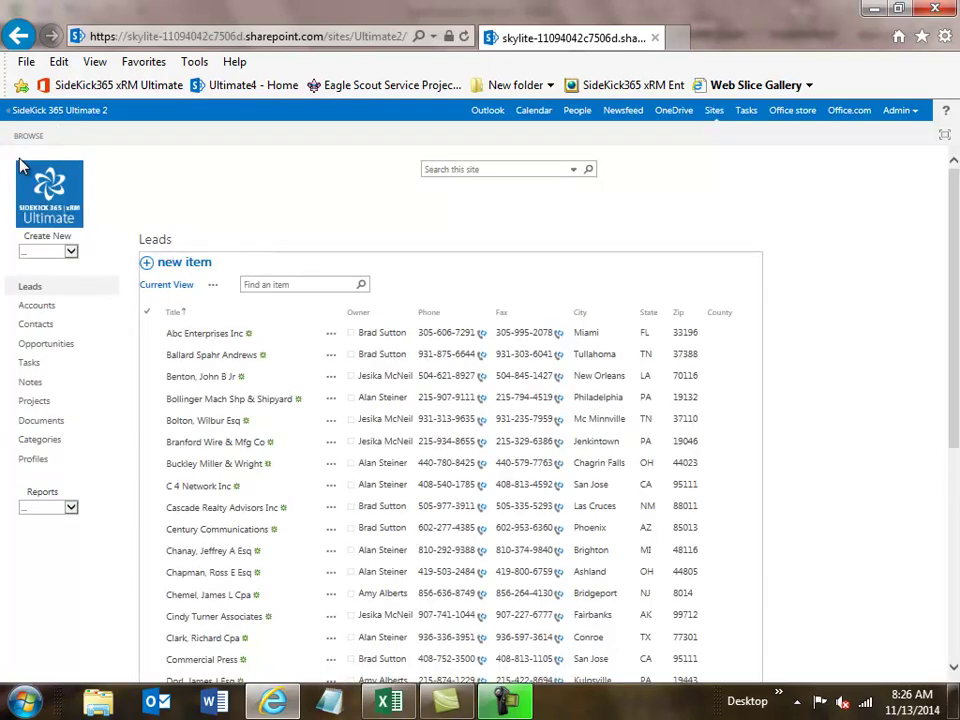
- Look at the actions offered for the Farmers Insurance Group lead, including Promote, without choosing one
{"action": "scroll", "coordinate": [90, 622], "scroll_direction": "down", "scroll_amount": 1}
{"action": "scroll", "coordinate": [90, 622], "scroll_direction": "down", "scroll_amount": 1}
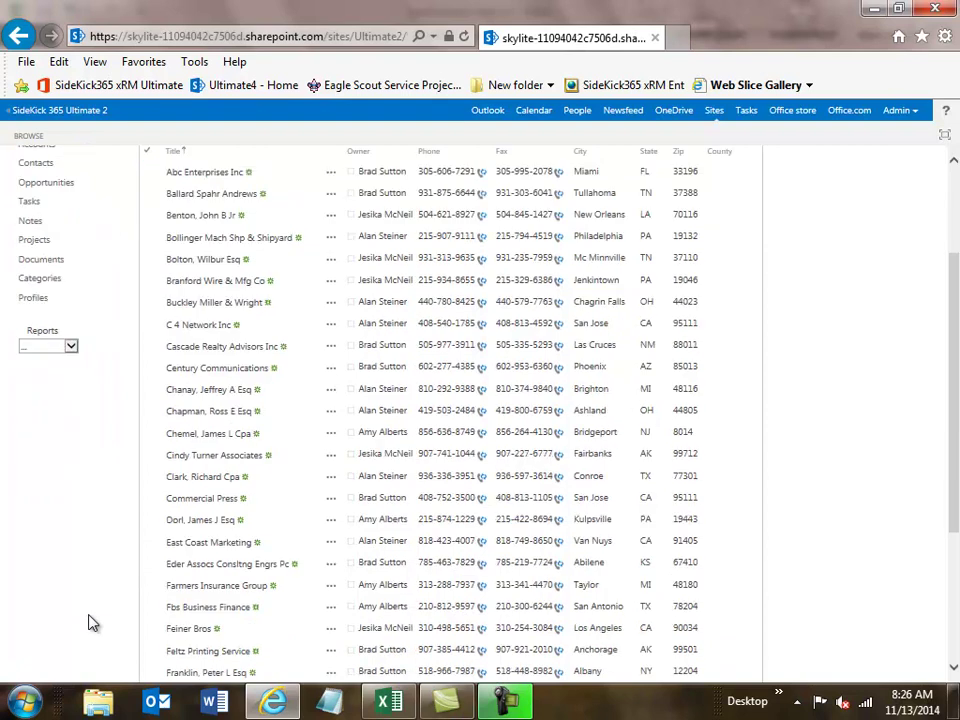
{"action": "scroll", "coordinate": [90, 622], "scroll_direction": "down", "scroll_amount": 1}
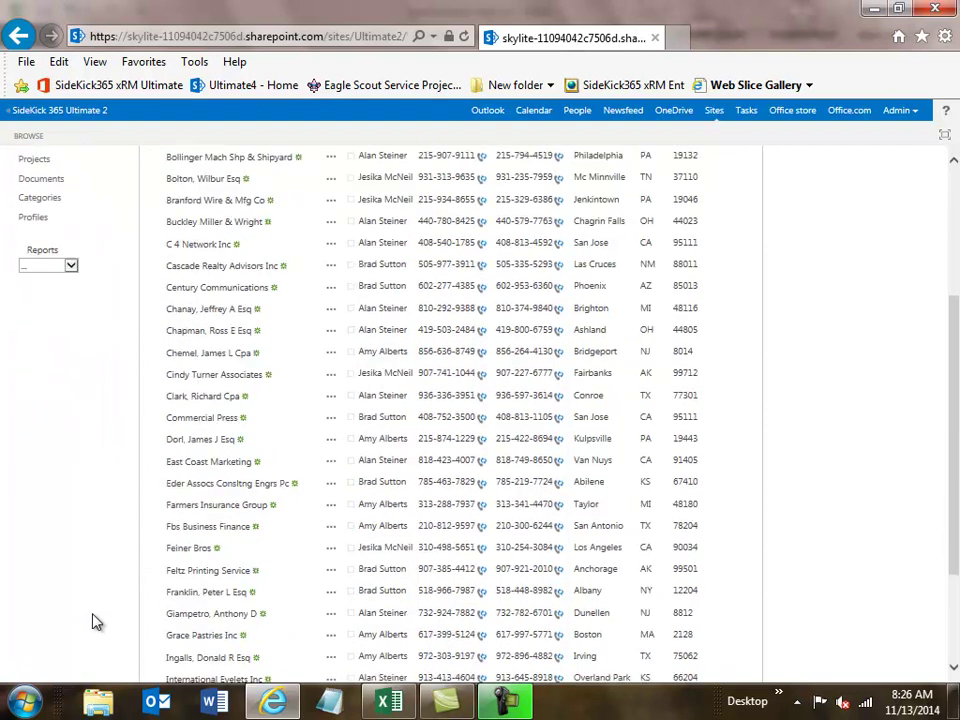
{"action": "left_click", "coordinate": [330, 505]}
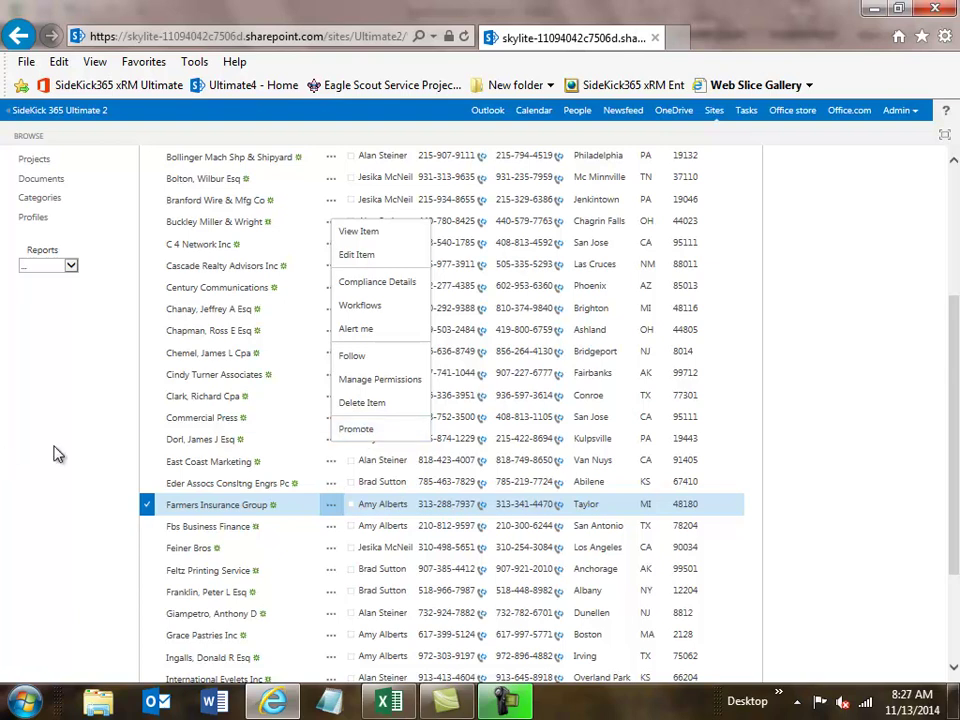
{"action": "scroll", "coordinate": [60, 453], "scroll_direction": "up", "scroll_amount": 3}
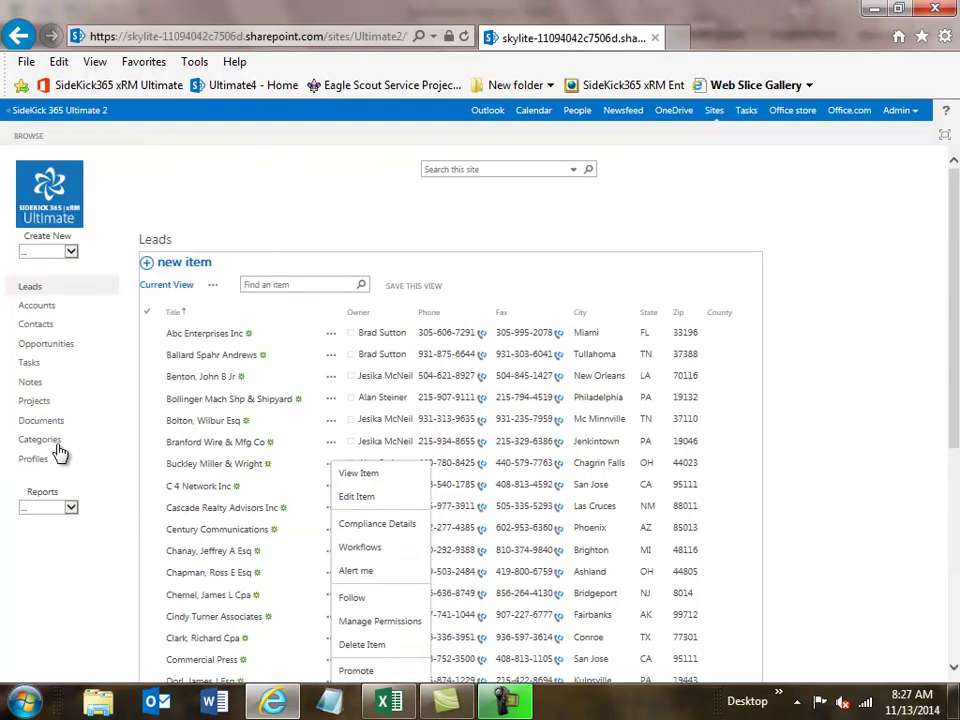
{"action": "left_click", "coordinate": [253, 186]}
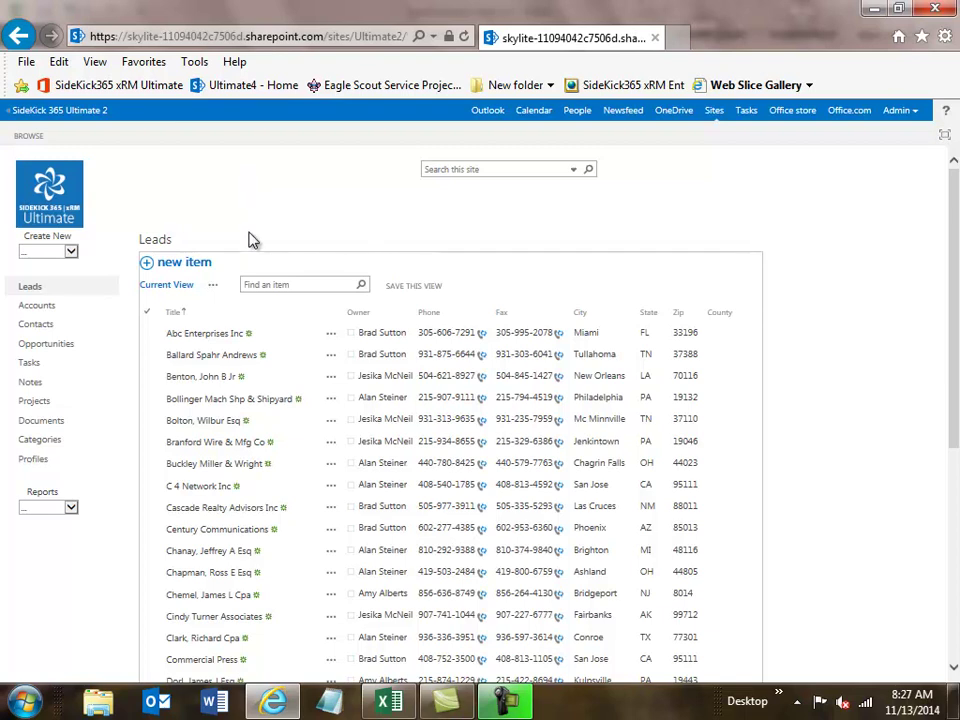
- Show the Leads list in the Import Grid view and look at the column types offered for adding a column after Email
{"action": "left_click", "coordinate": [215, 289]}
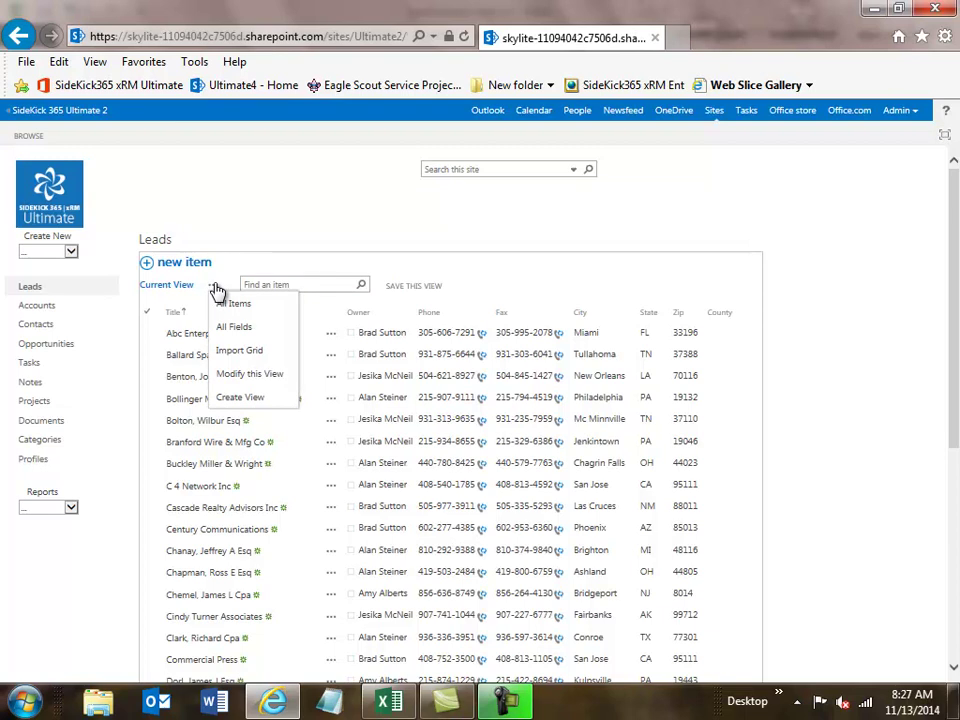
{"action": "left_click", "coordinate": [224, 356]}
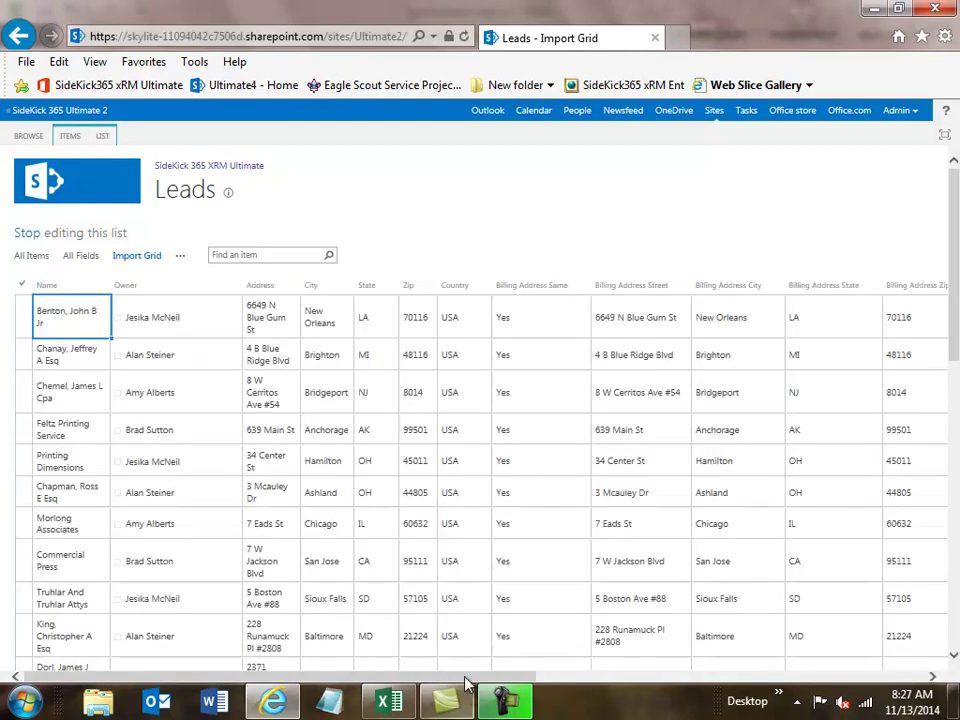
{"action": "left_click_drag", "start_coordinate": [497, 678], "coordinate": [924, 690]}
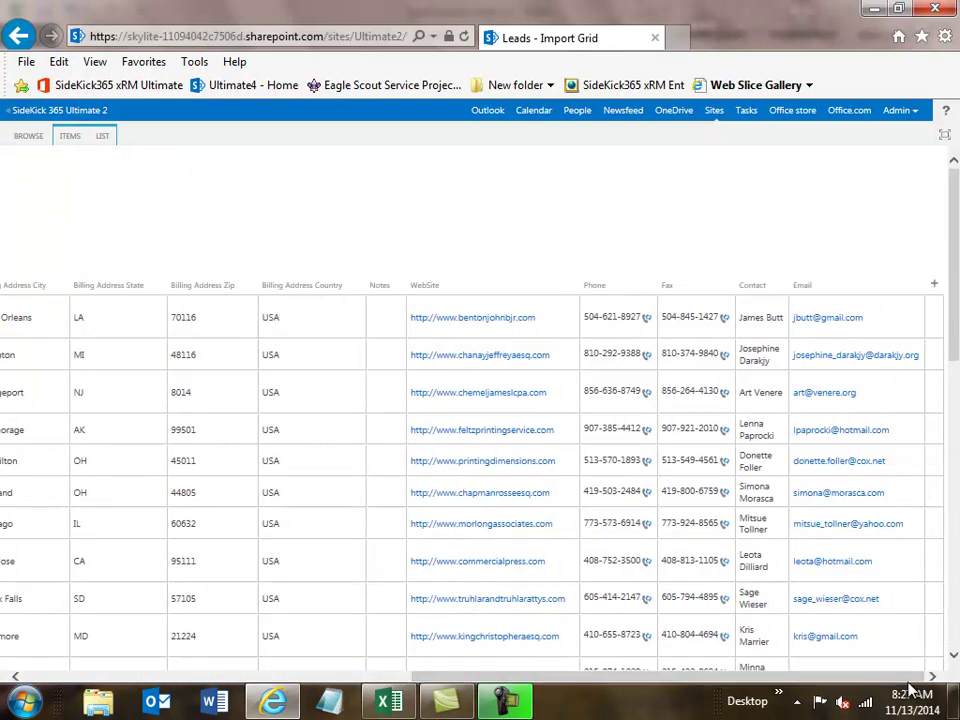
{"action": "left_click", "coordinate": [936, 287]}
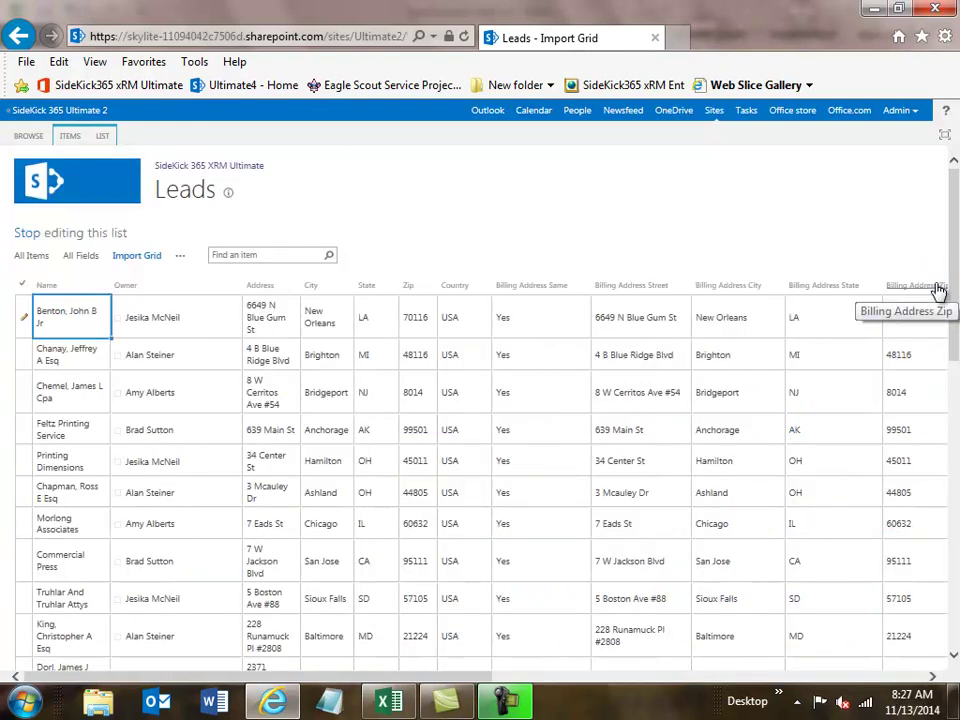
{"action": "left_click_drag", "start_coordinate": [484, 677], "coordinate": [889, 654]}
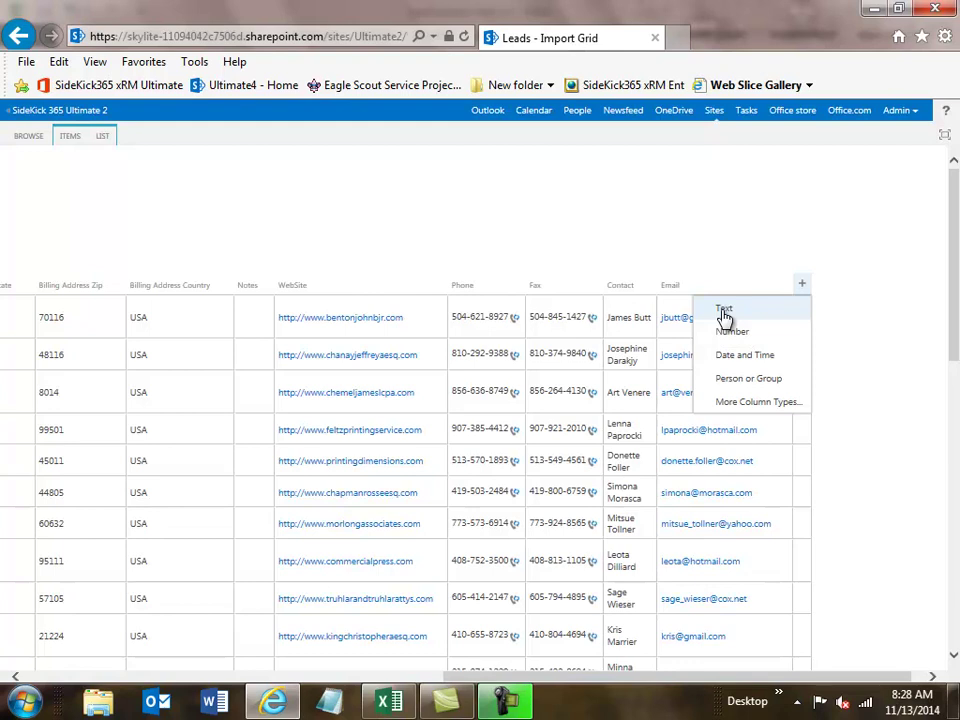
{"action": "left_click", "coordinate": [662, 225]}
{"action": "left_click_drag", "start_coordinate": [490, 676], "coordinate": [220, 675]}
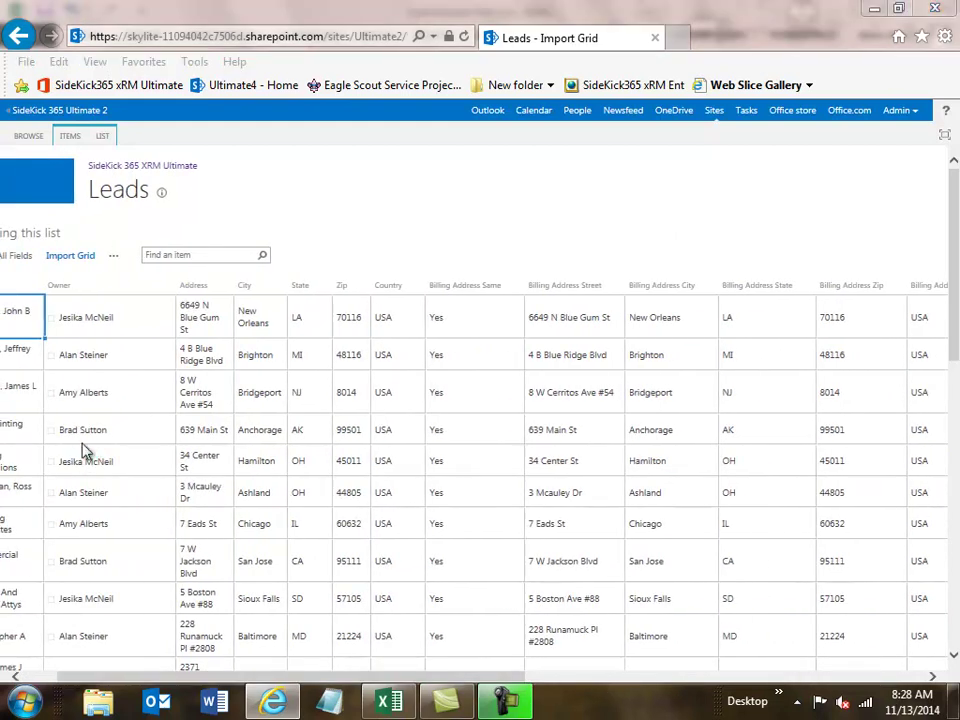
- Look at the Import Grid view's settings for displayed columns and their order, and return to the grid unchanged
{"action": "left_click", "coordinate": [115, 257]}
{"action": "left_click", "coordinate": [129, 275]}
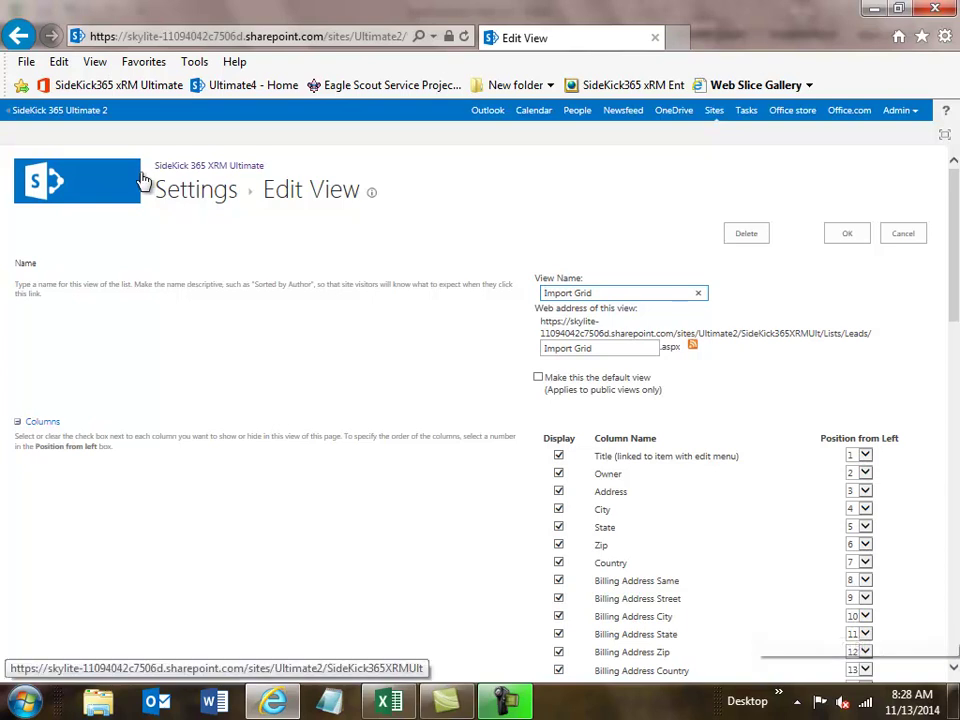
{"action": "left_click", "coordinate": [18, 40]}
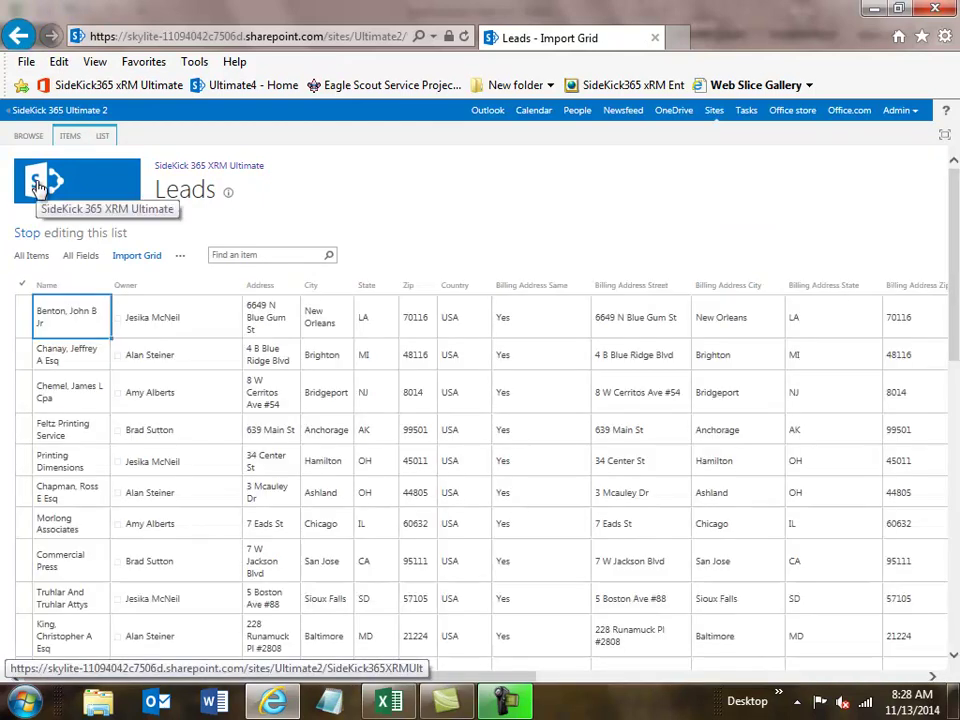
- Reopen the Leads list's Import Grid from the site's home page and review its columns through Email
{"action": "left_click", "coordinate": [38, 186]}
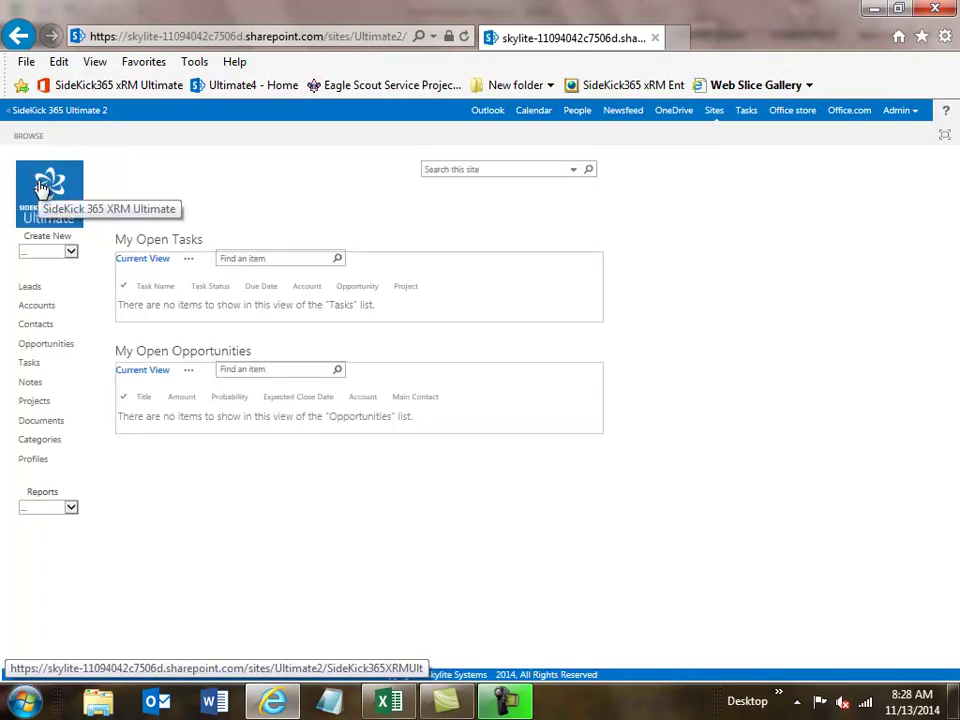
{"action": "left_click", "coordinate": [24, 290]}
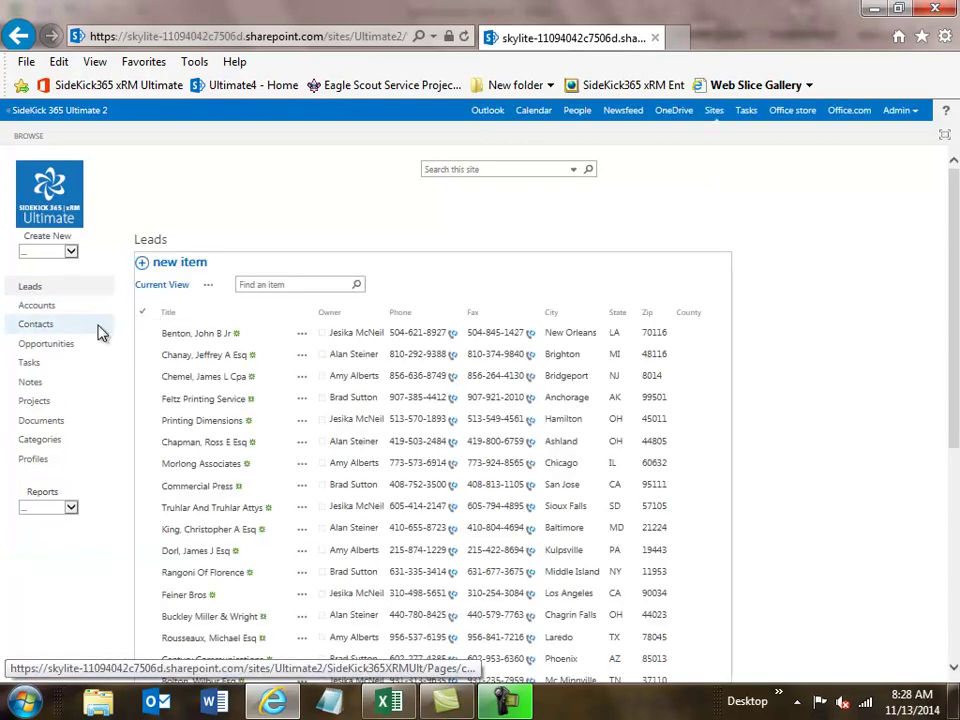
{"action": "left_click", "coordinate": [210, 293]}
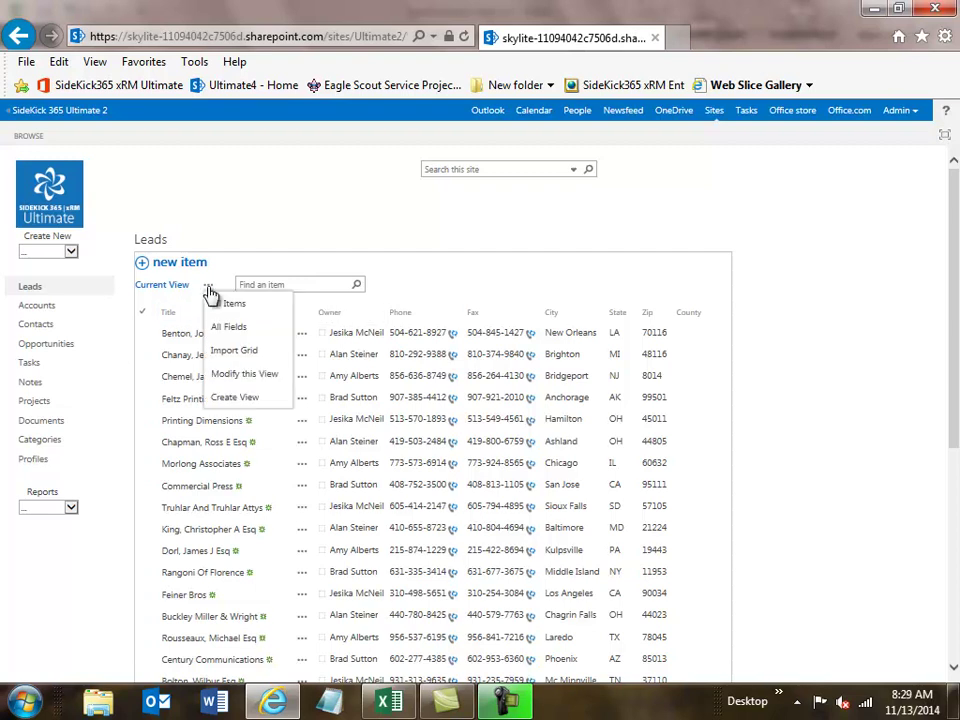
{"action": "left_click", "coordinate": [218, 356]}
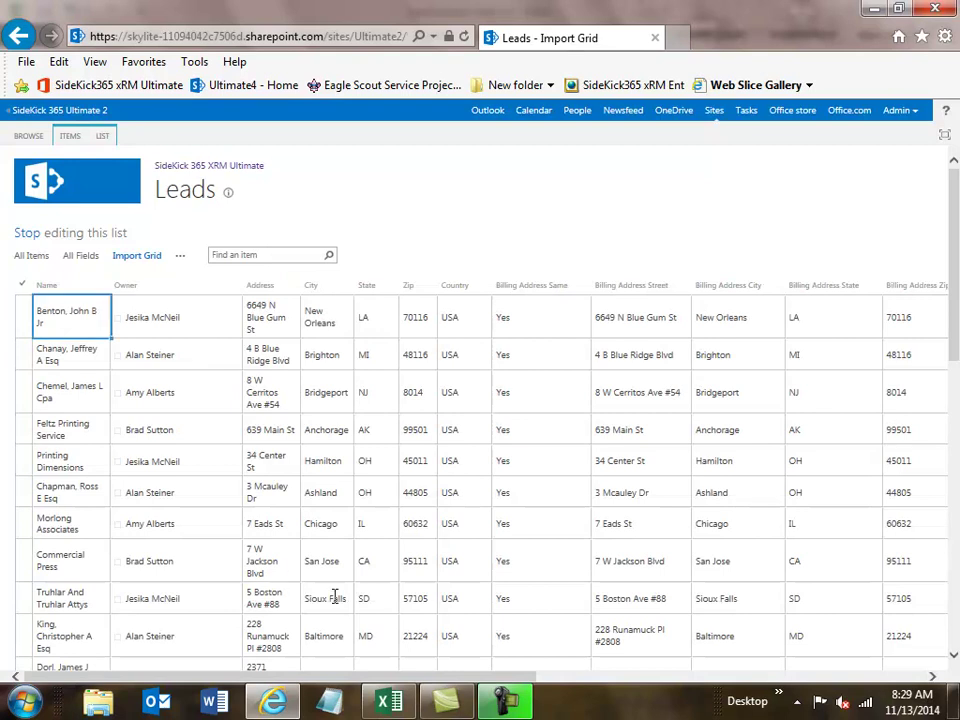
{"action": "left_click_drag", "start_coordinate": [208, 677], "coordinate": [674, 684]}
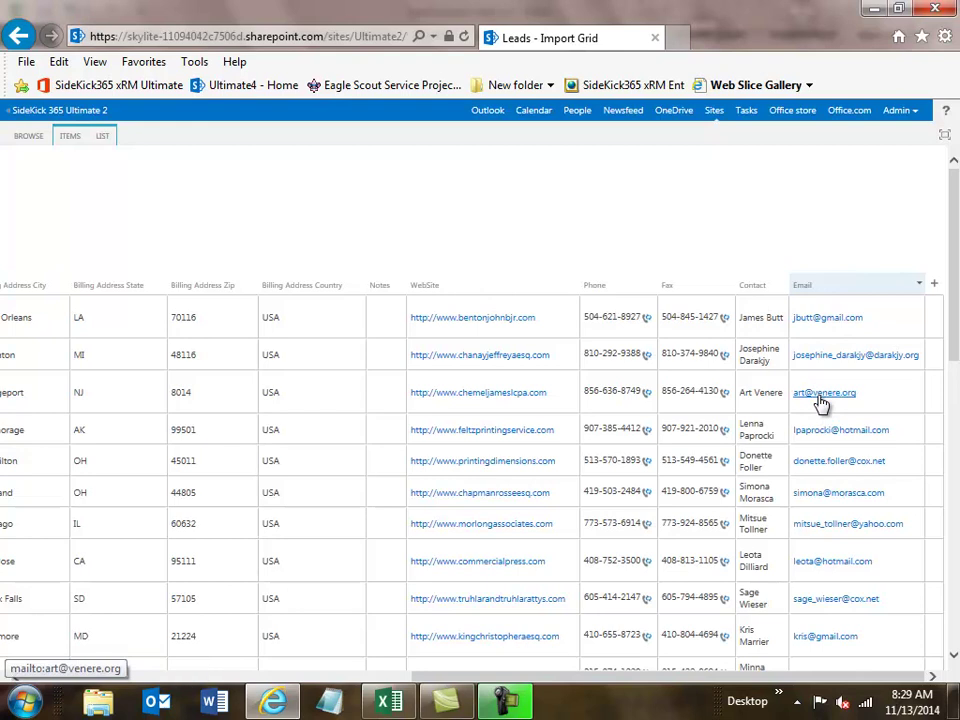
{"action": "left_click_drag", "start_coordinate": [636, 686], "coordinate": [235, 697]}
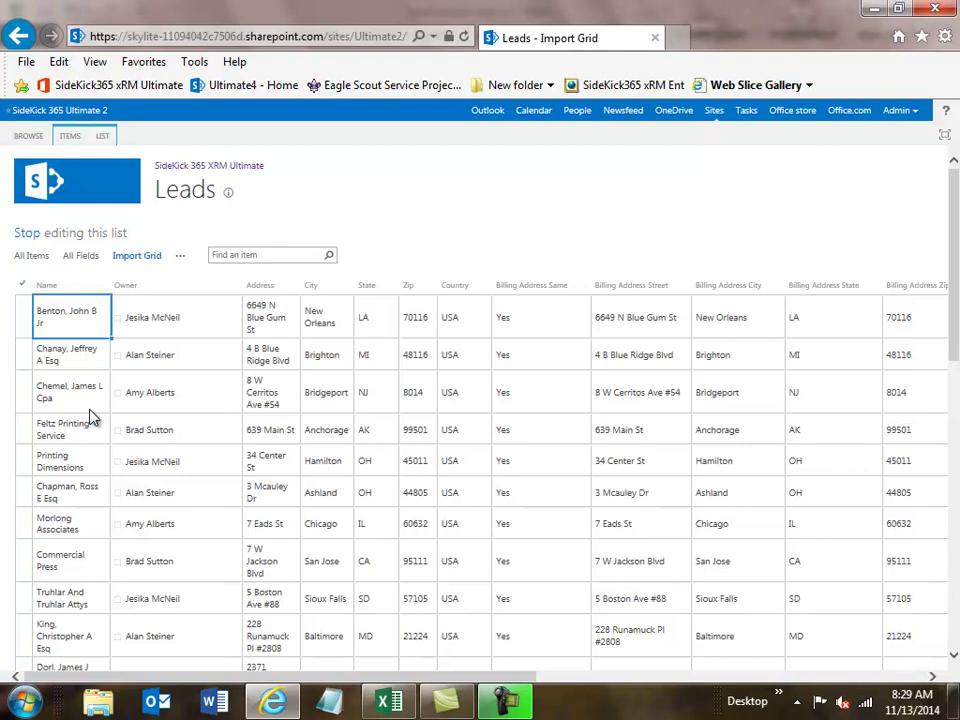
- Go back through the home page to the Leads Import Grid and show the page of leads after the first 30
{"action": "left_click", "coordinate": [89, 183]}
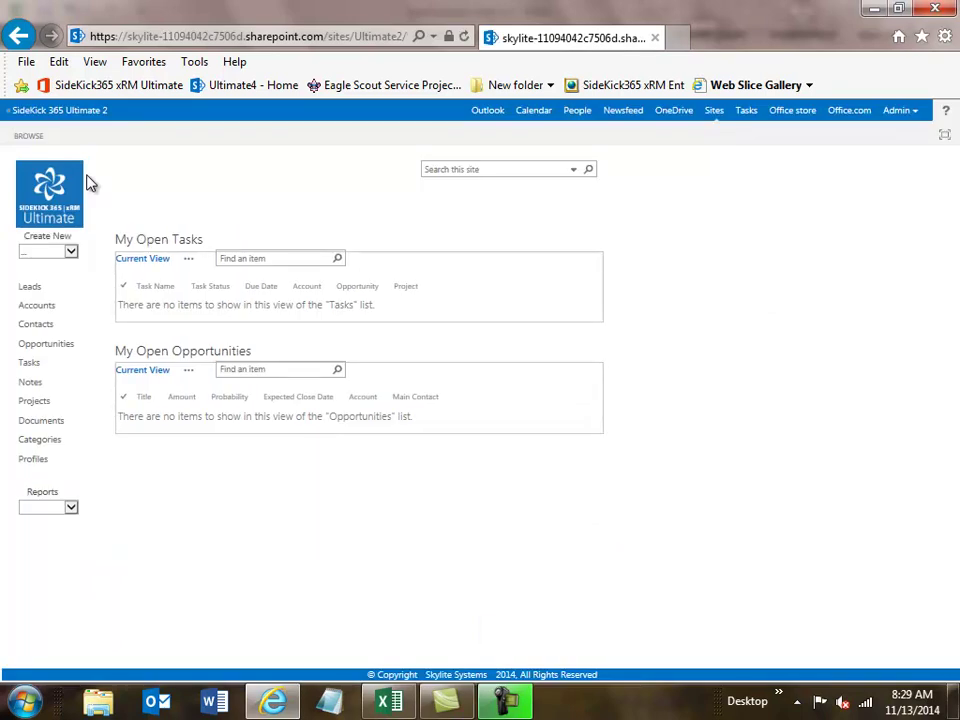
{"action": "left_click", "coordinate": [30, 287]}
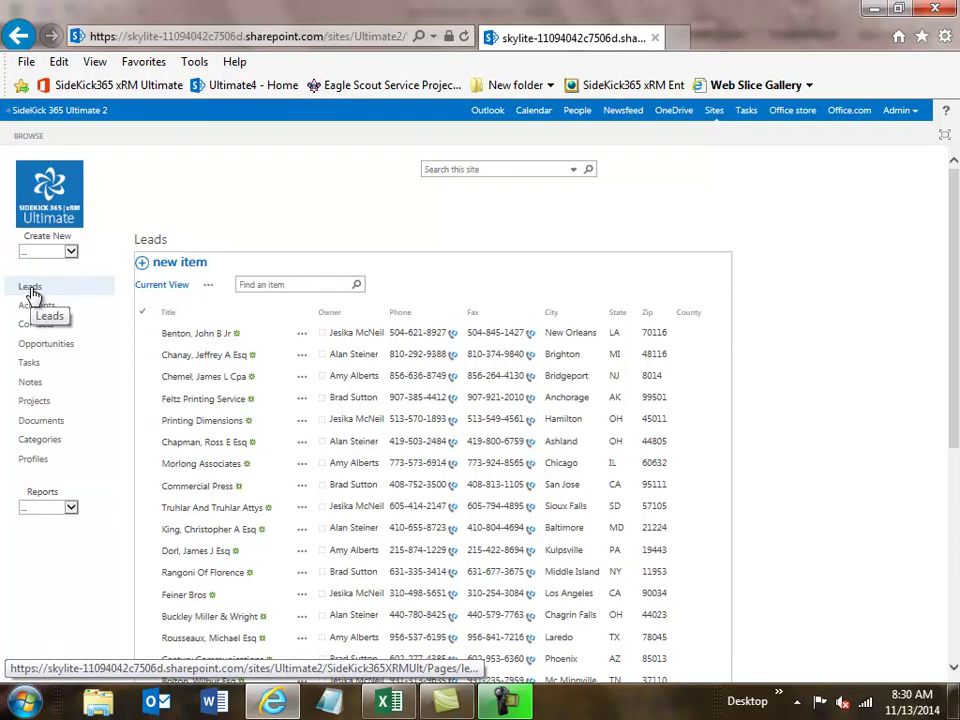
{"action": "left_click", "coordinate": [209, 287]}
{"action": "left_click", "coordinate": [233, 352]}
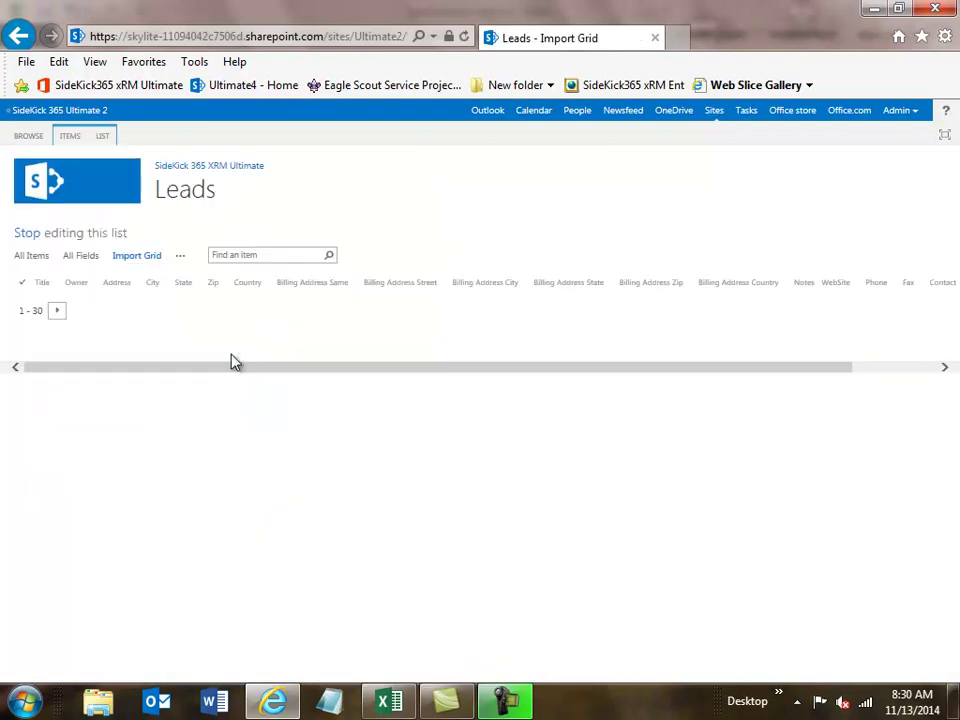
{"action": "scroll", "coordinate": [232, 366], "scroll_direction": "down", "scroll_amount": 10}
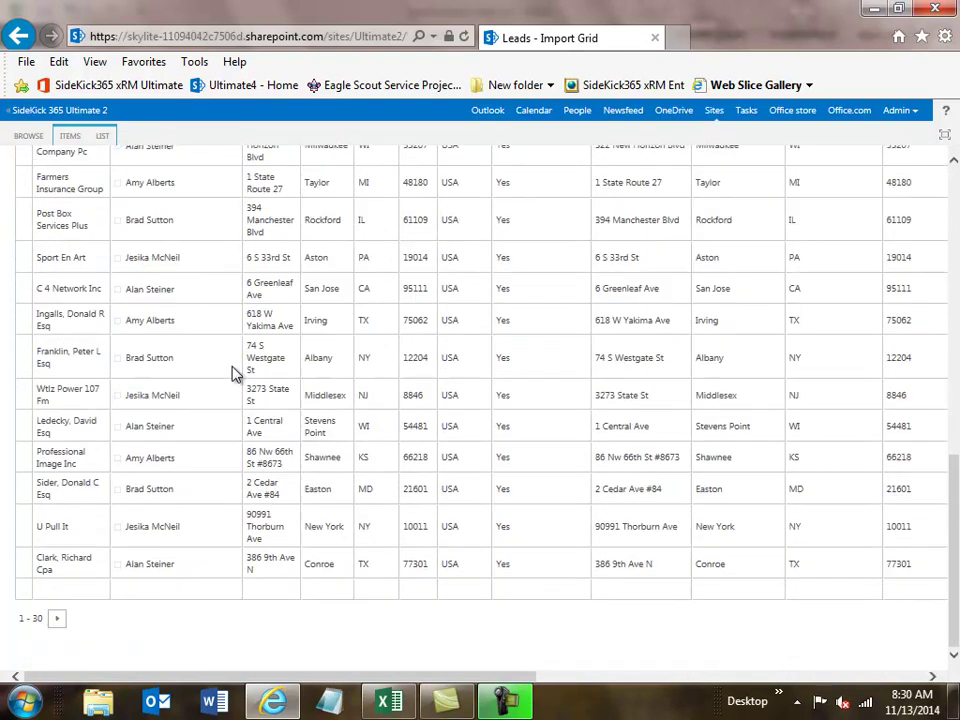
{"action": "left_click", "coordinate": [57, 619]}
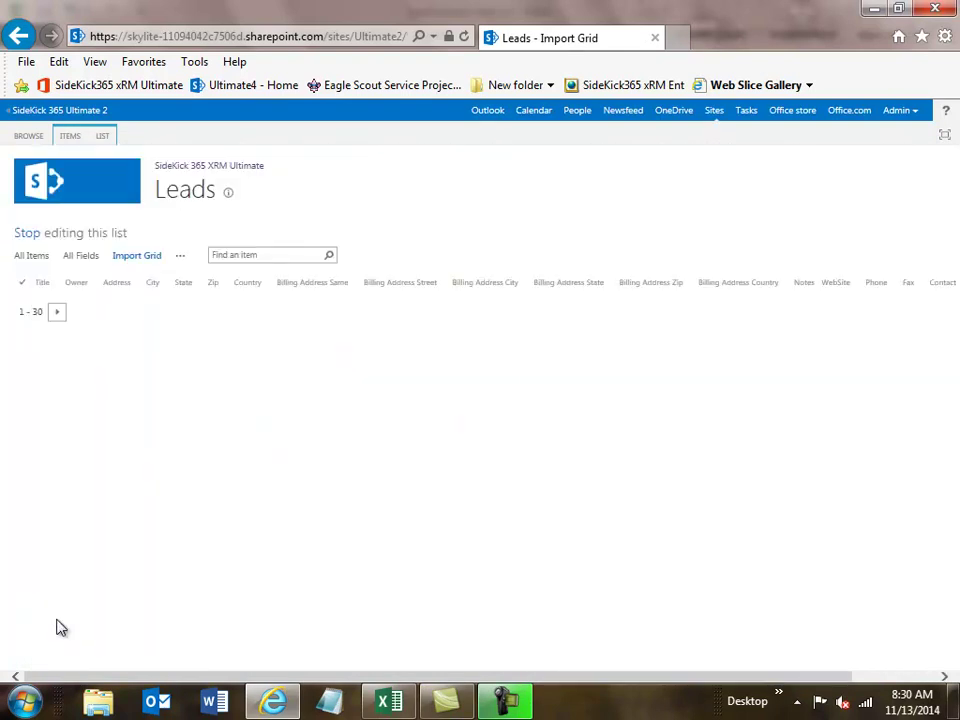
- Select the empty Name cell below the last lead on the second page, and return to the site's home page
{"action": "scroll", "coordinate": [124, 588], "scroll_direction": "down", "scroll_amount": 7}
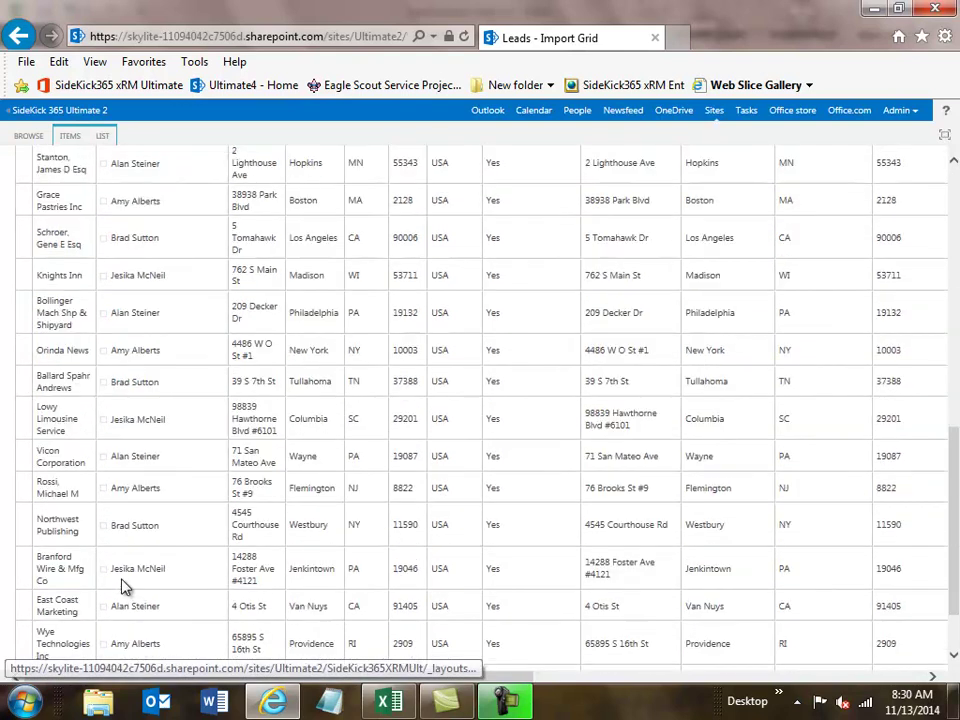
{"action": "scroll", "coordinate": [122, 585], "scroll_direction": "down", "scroll_amount": 2}
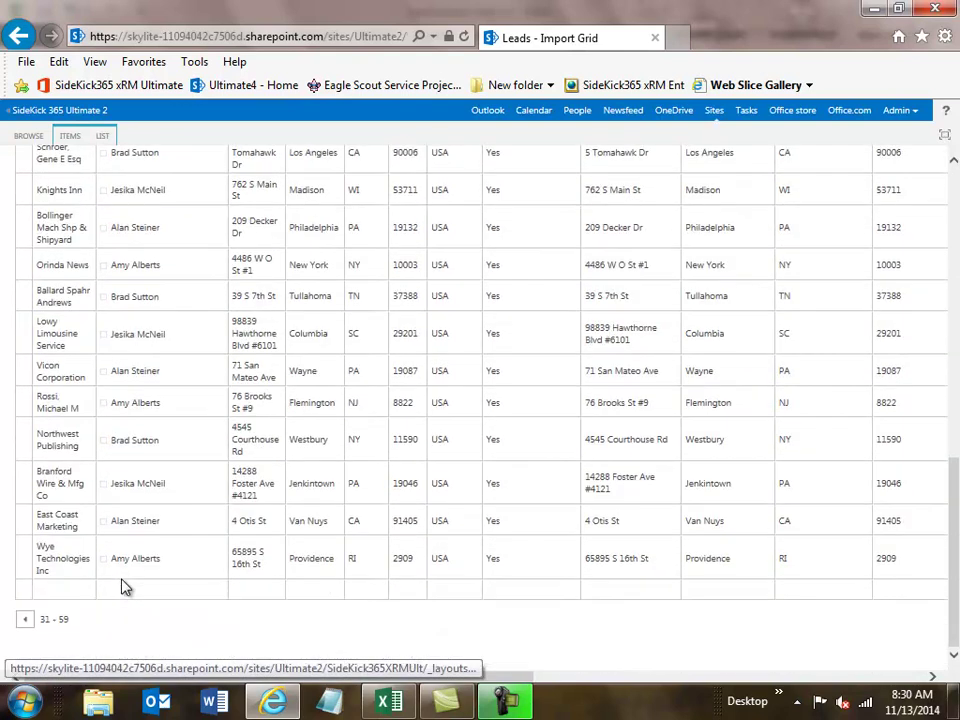
{"action": "left_click", "coordinate": [62, 560]}
{"action": "scroll", "coordinate": [60, 566], "scroll_direction": "up", "scroll_amount": 1}
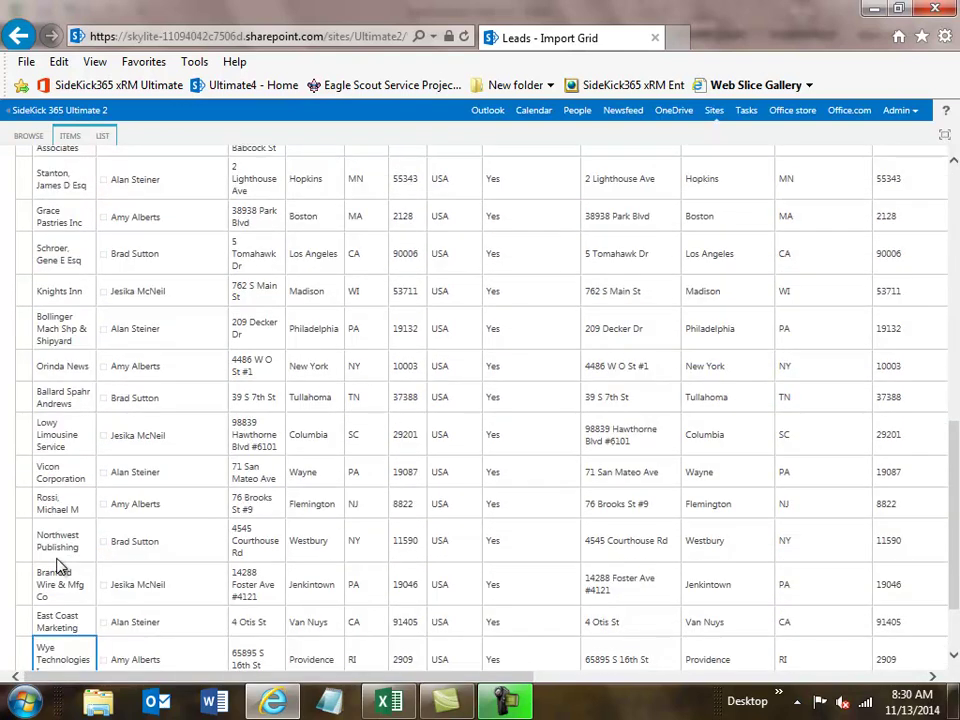
{"action": "scroll", "coordinate": [60, 565], "scroll_direction": "down", "scroll_amount": 1}
{"action": "scroll", "coordinate": [62, 562], "scroll_direction": "up", "scroll_amount": 1}
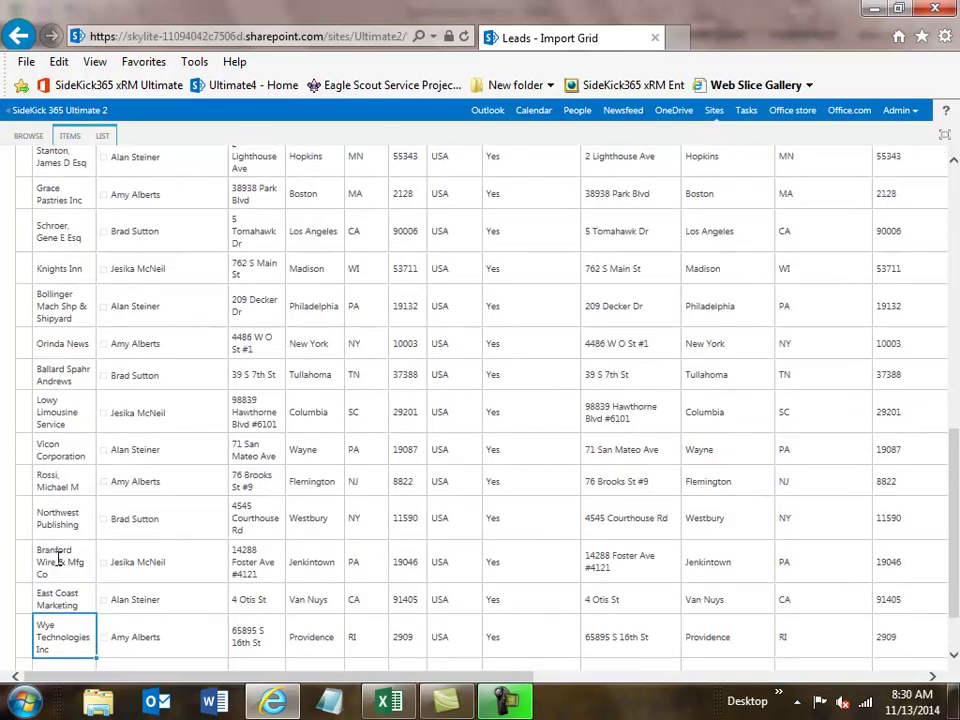
{"action": "key", "text": "Down"}
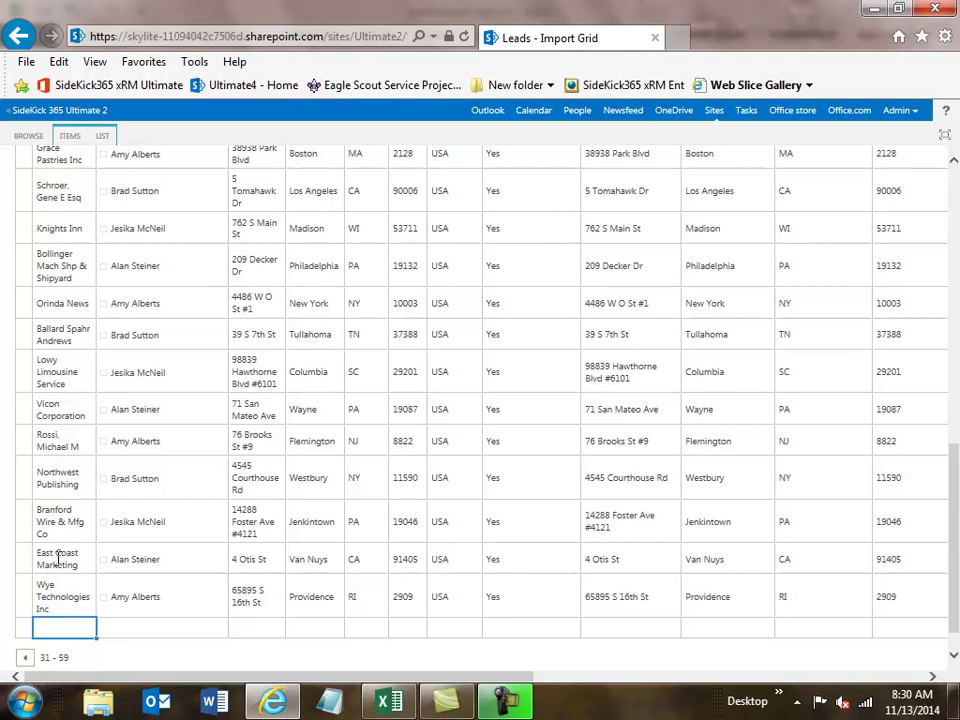
{"action": "scroll", "coordinate": [57, 558], "scroll_direction": "up", "scroll_amount": 10}
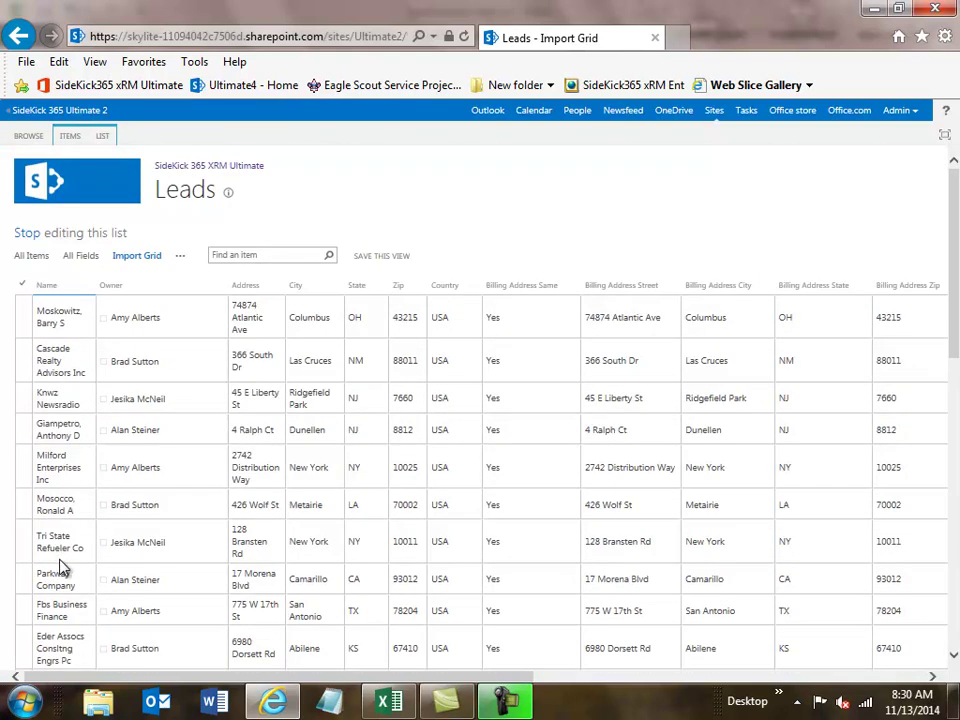
{"action": "left_click", "coordinate": [42, 187]}
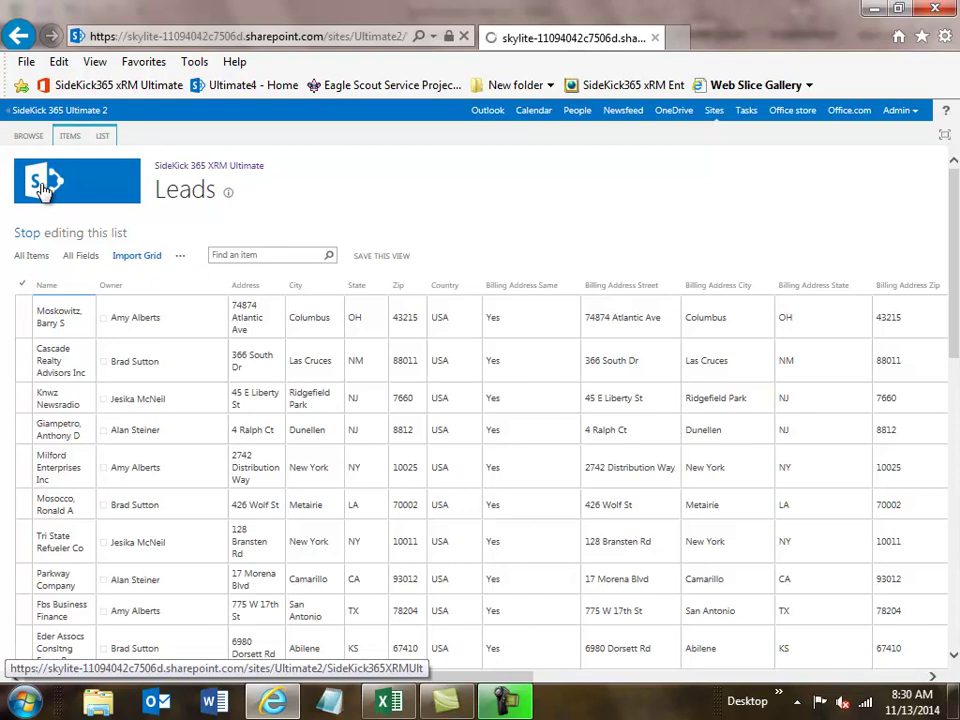